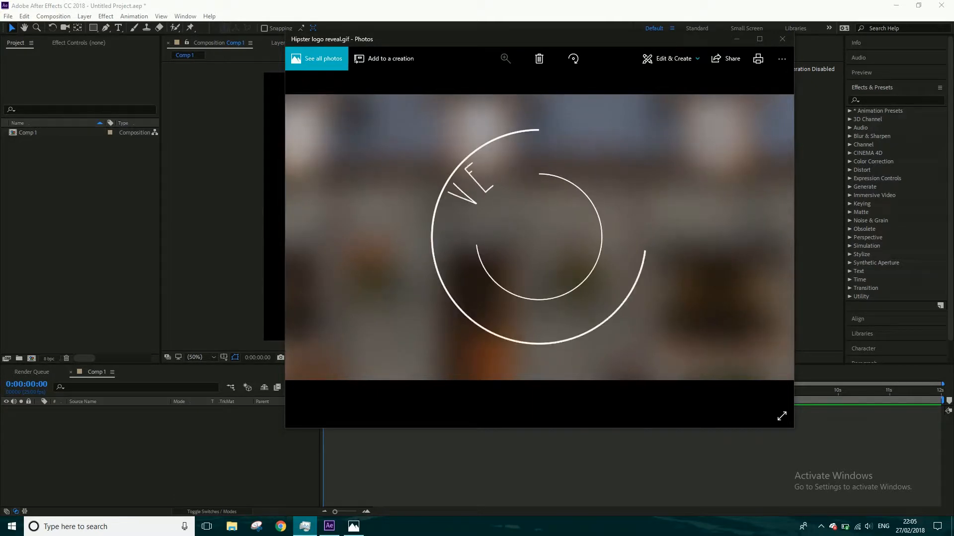
- Close the logo reveal preview and activate the Horizontal Type tool with the HipsterishFontNormal font
click(781, 39)
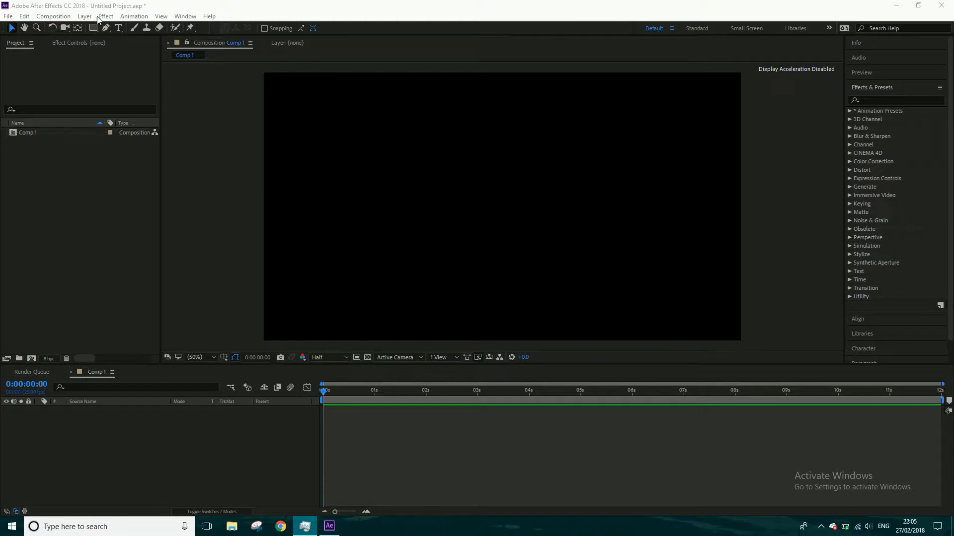
click(118, 29)
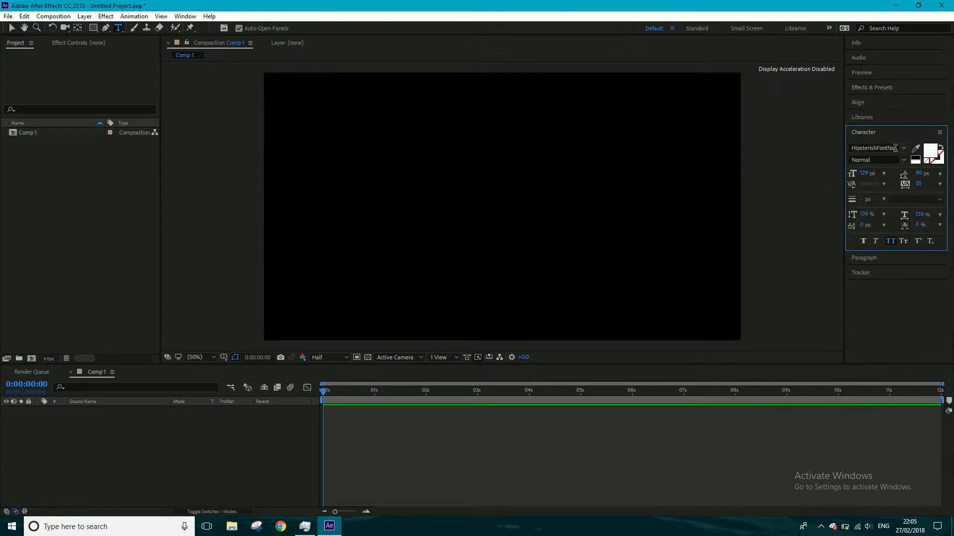
click(883, 147)
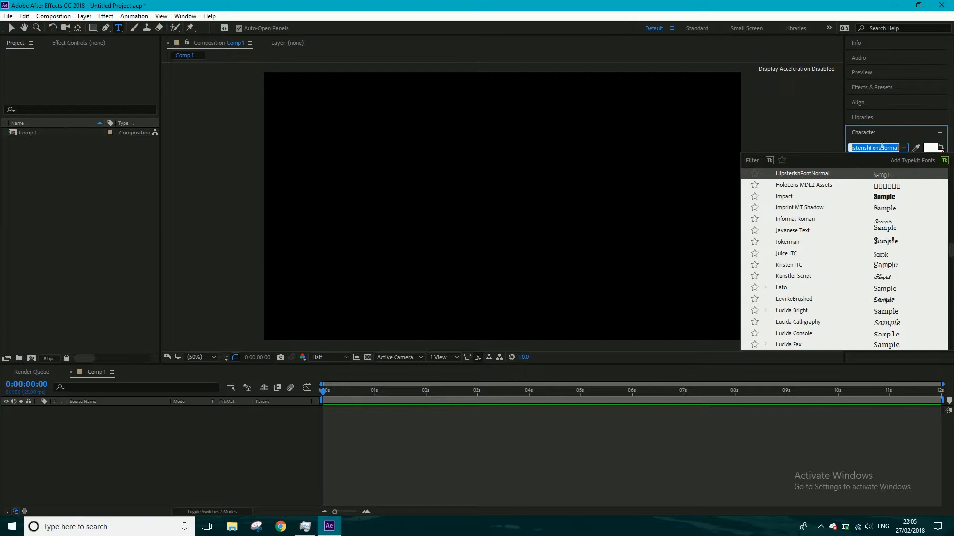
click(889, 134)
click(889, 133)
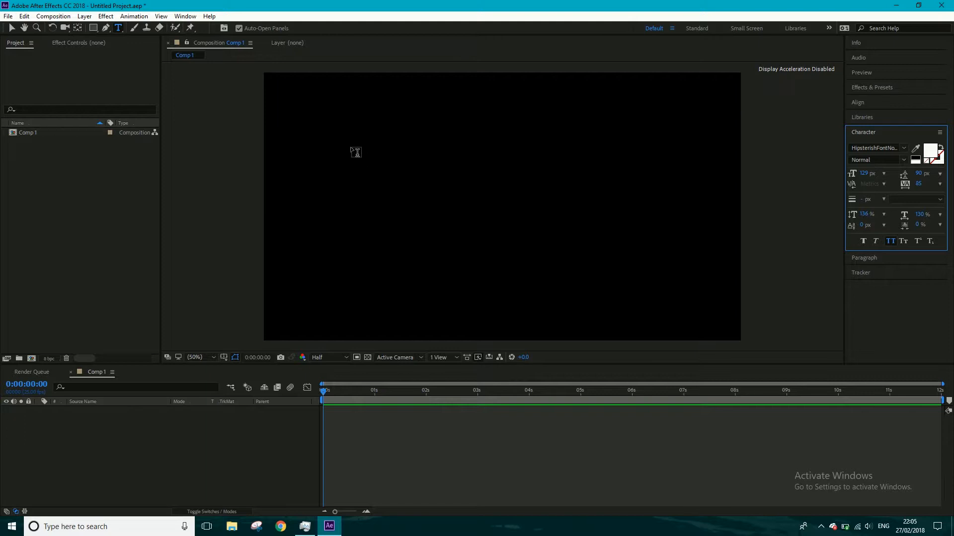
- Add the text "Creative" to the composition and move it to the upper middle of the frame
click(356, 152)
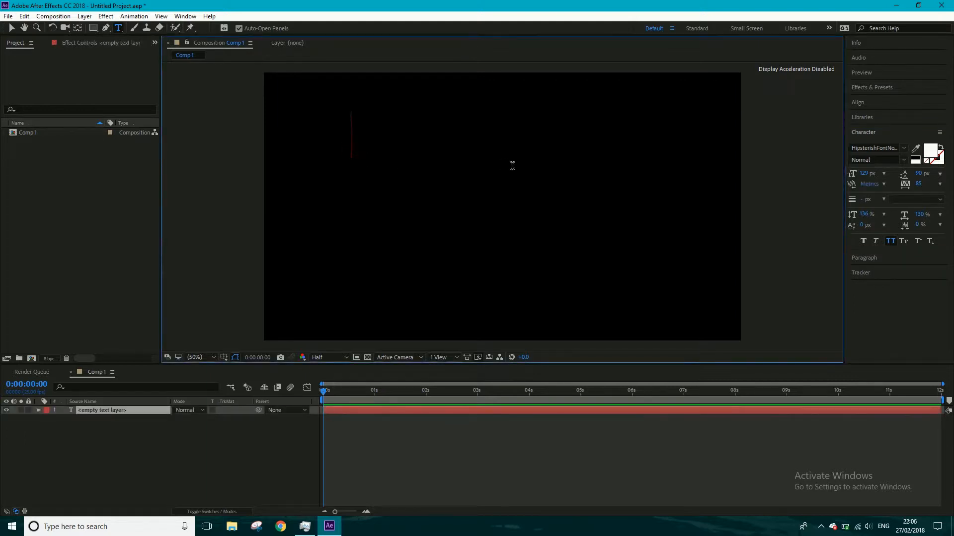
text(Creative)
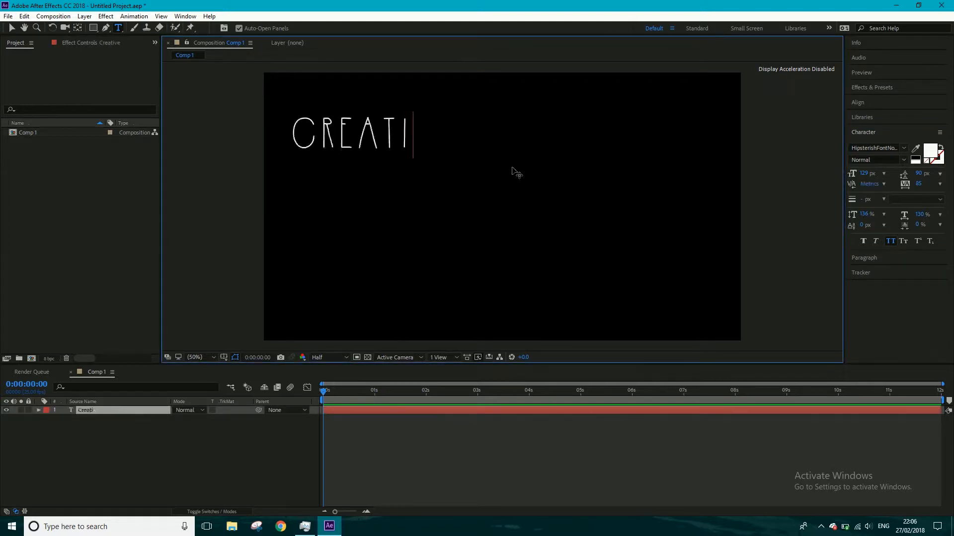
click(12, 29)
key(v)
drag(334, 140, 503, 145)
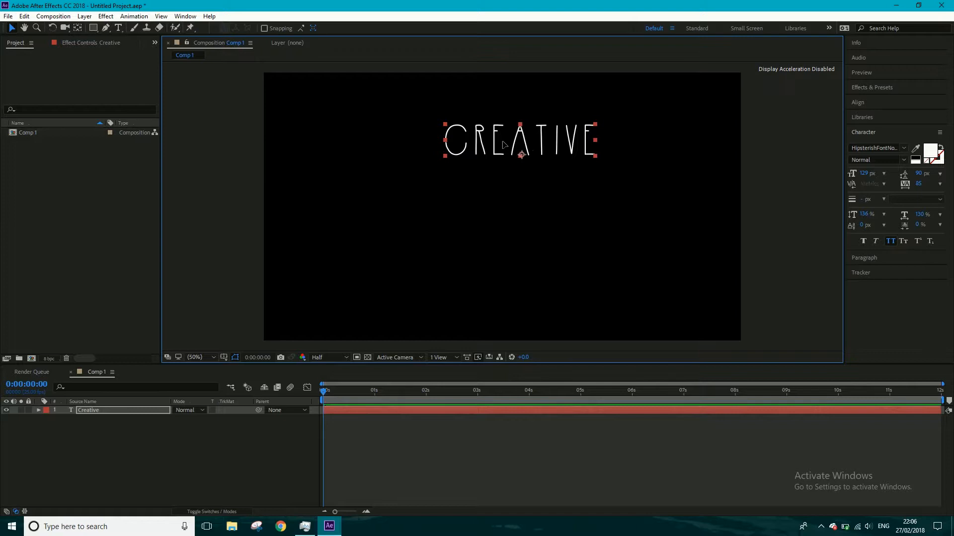
- Expand the Creative layer's text properties down to its Path Options
click(38, 410)
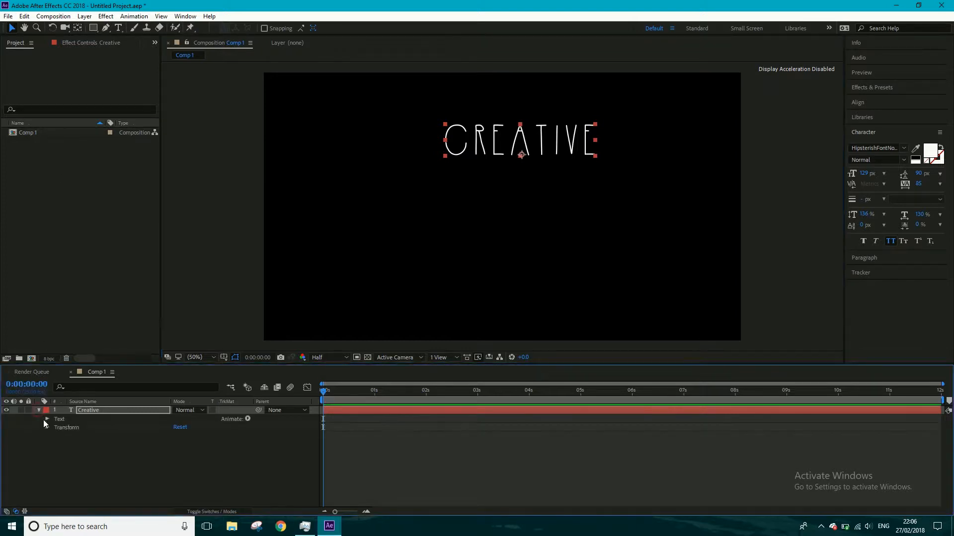
click(47, 419)
click(55, 437)
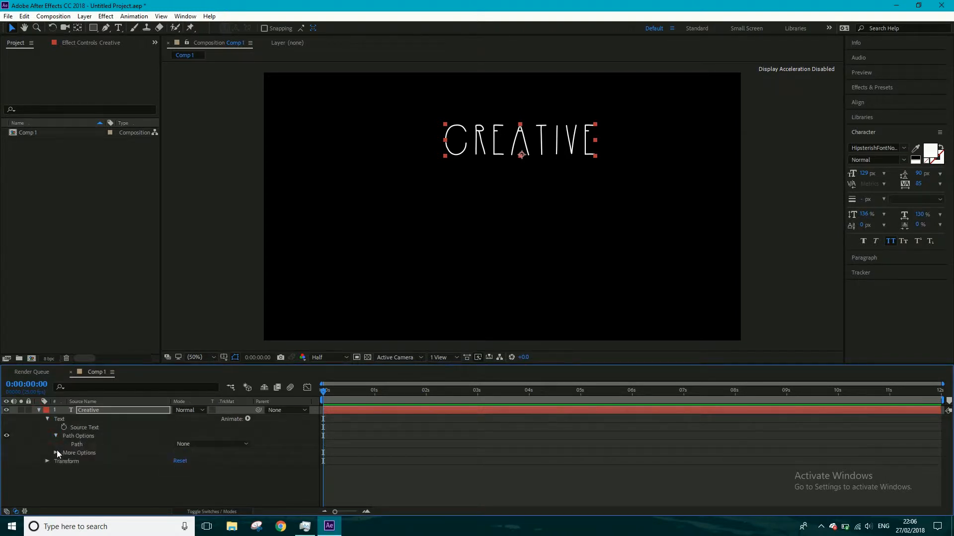
click(56, 452)
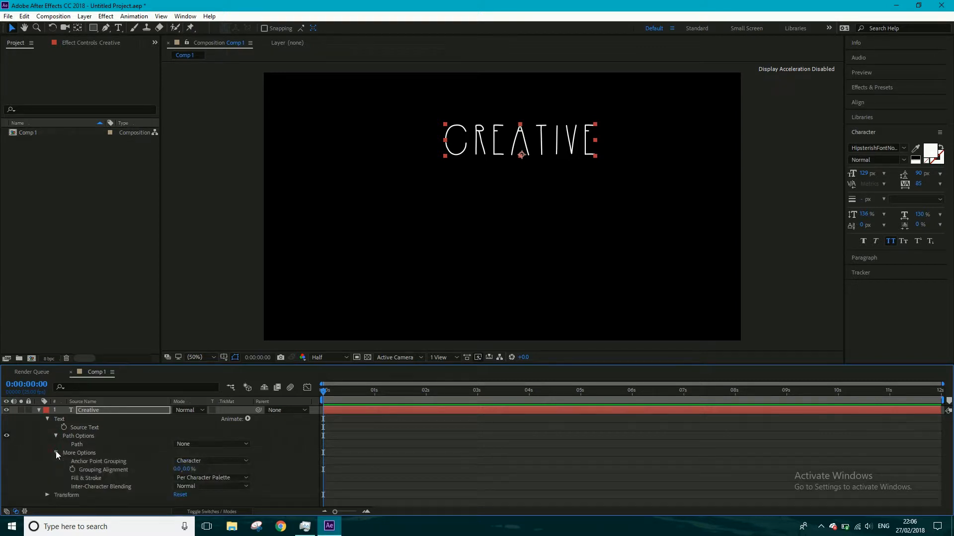
click(55, 453)
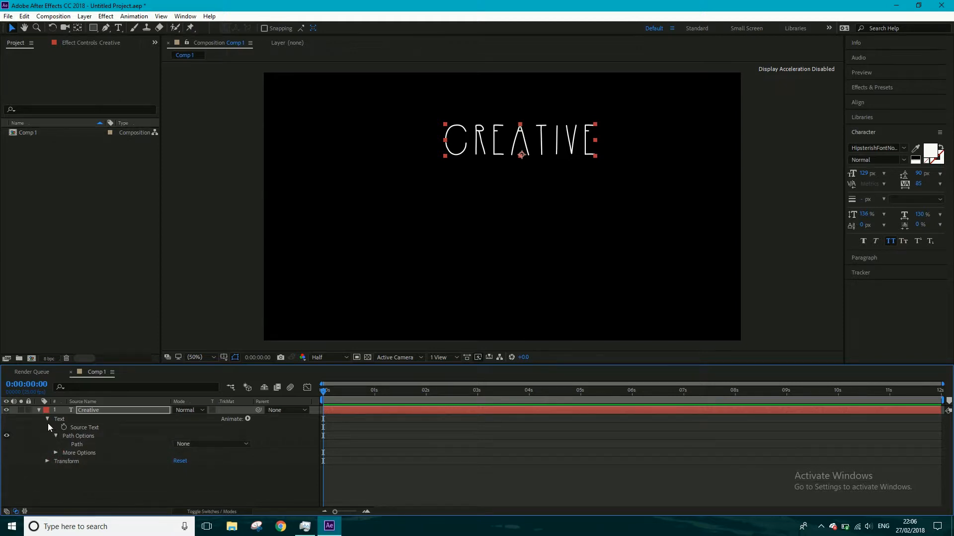
- Draw a large circular mask on the Creative layer with the Ellipse tool and set its mode to None
click(95, 28)
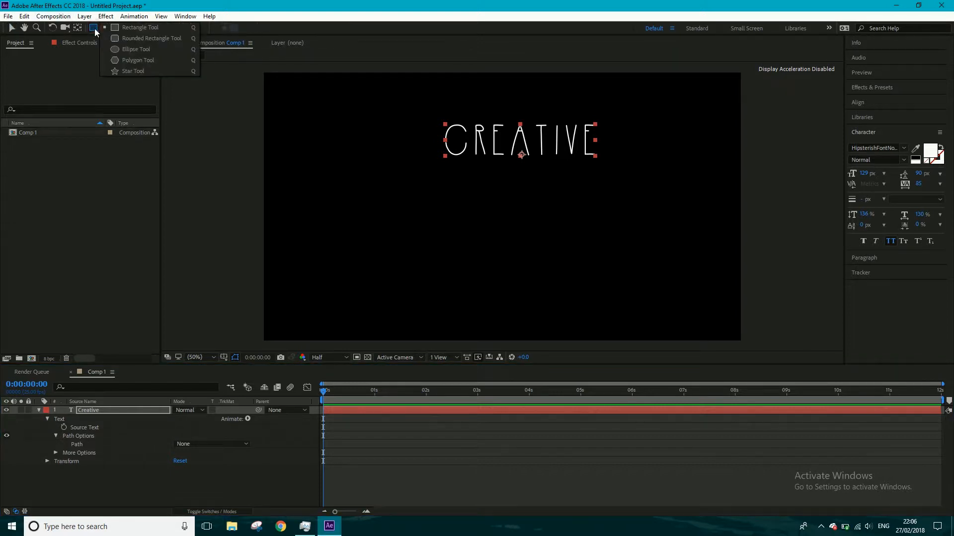
click(126, 45)
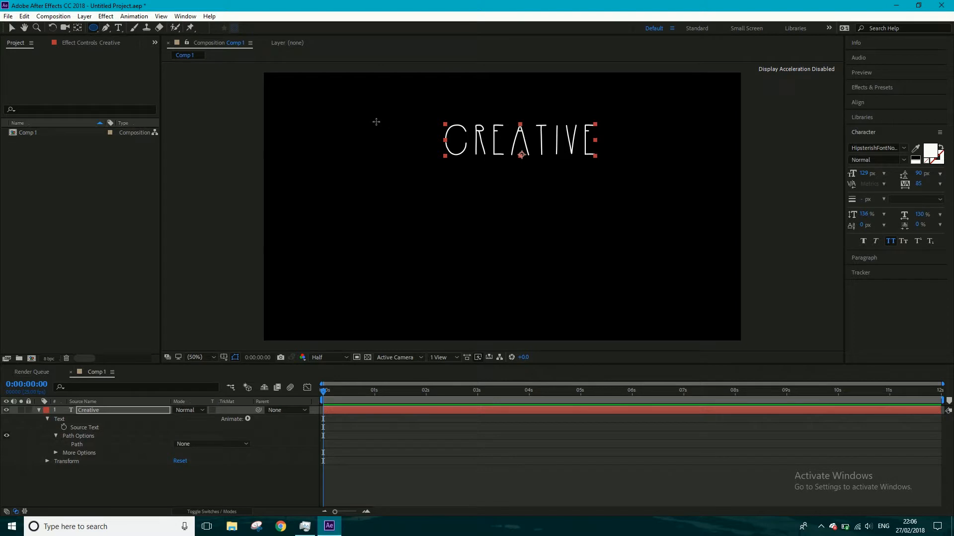
drag(376, 122, 571, 248)
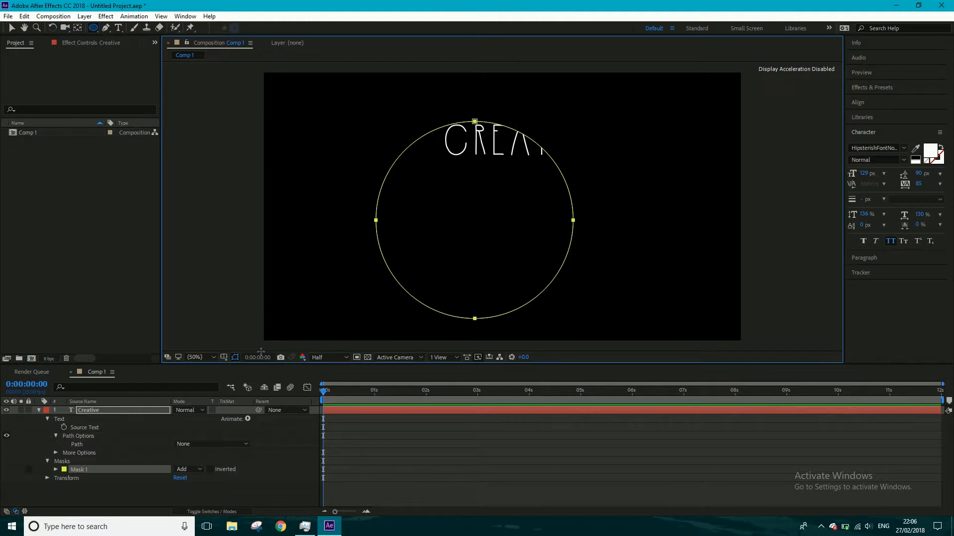
click(195, 468)
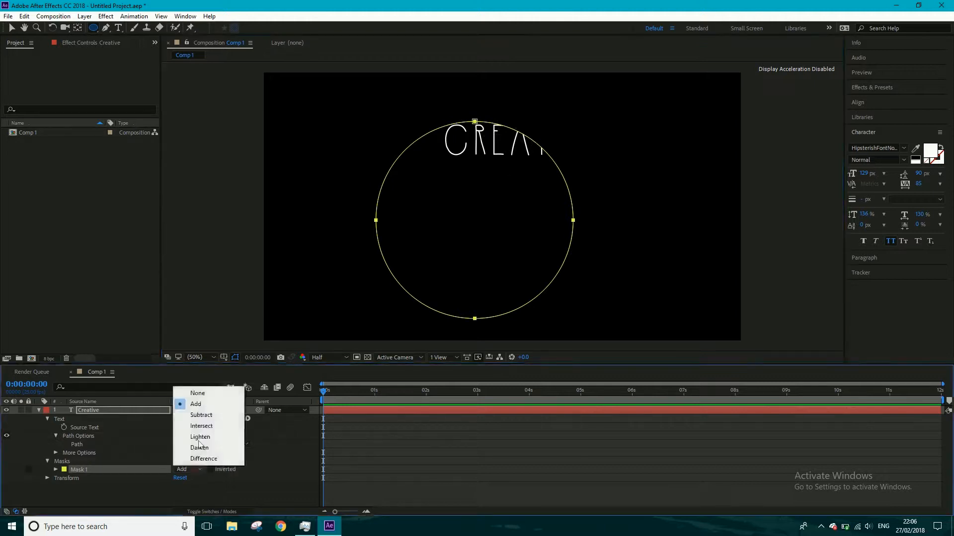
click(202, 394)
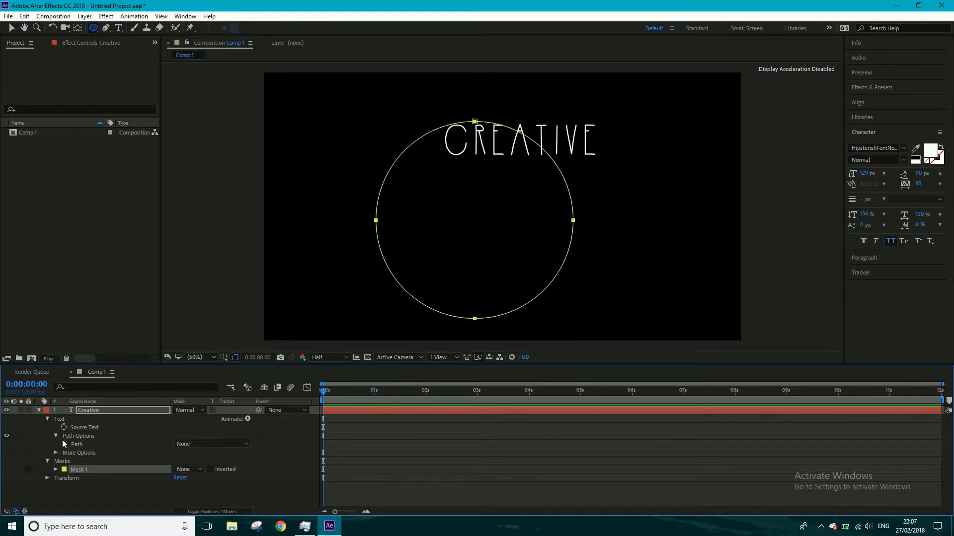
- Attach the Creative text to Mask 1, turn on Reverse Path and set First Margin to 1244 to arch it over the circle
click(201, 444)
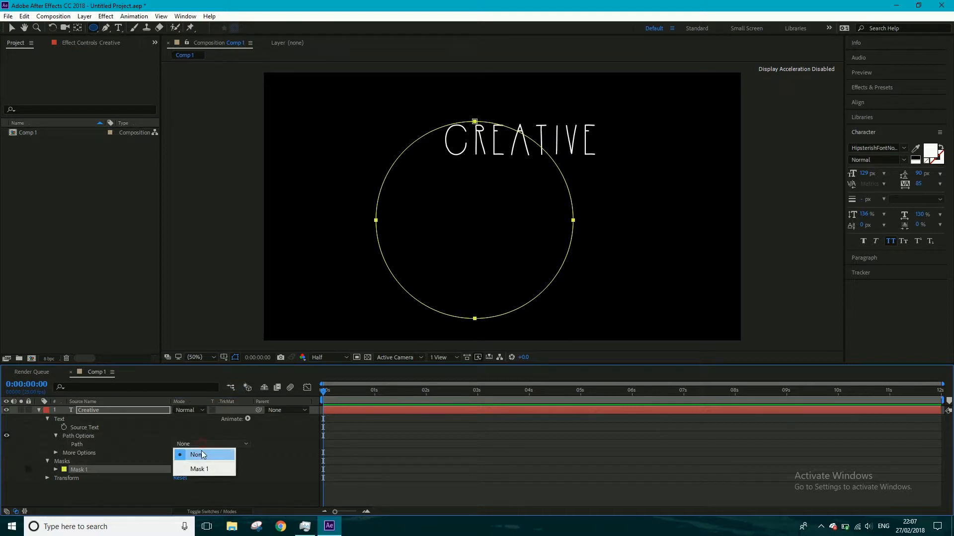
click(204, 470)
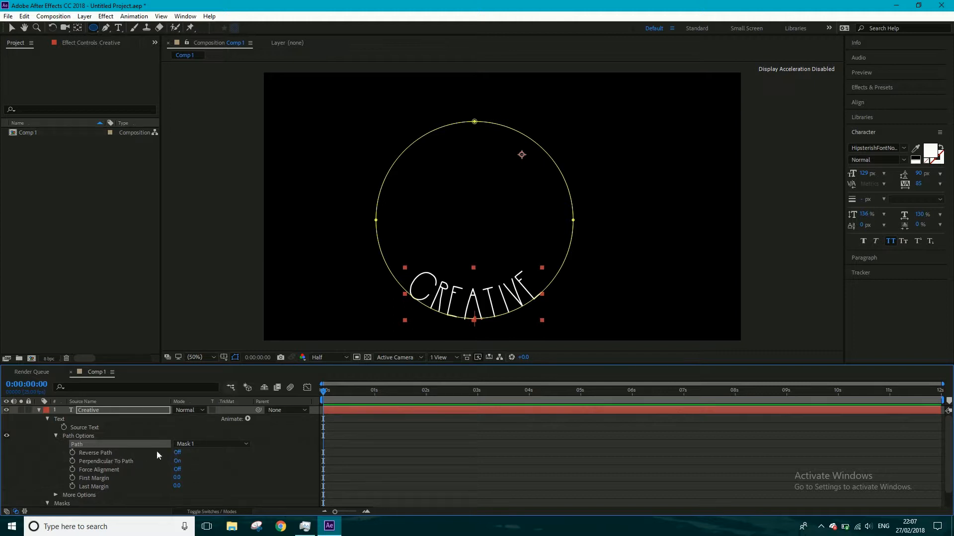
click(179, 453)
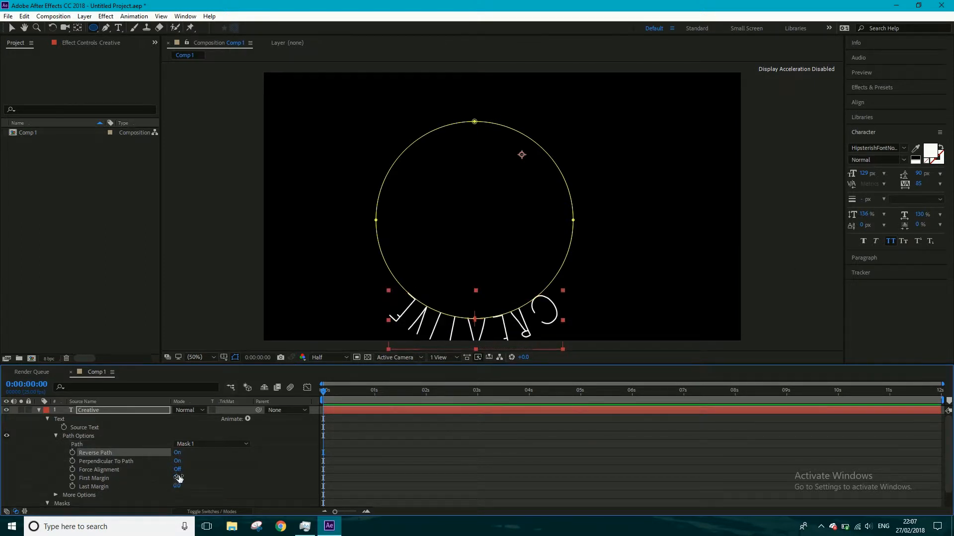
drag(179, 478, 567, 440)
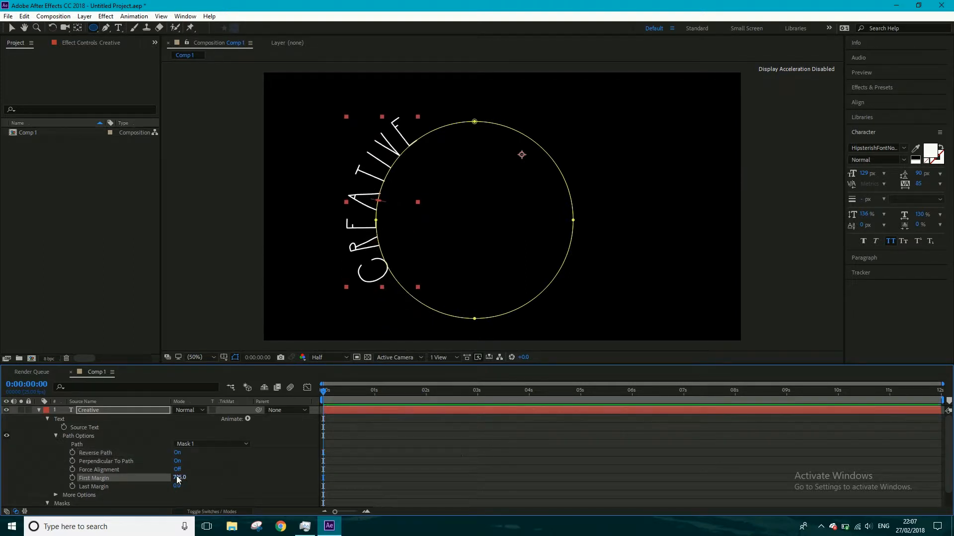
drag(177, 480, 406, 438)
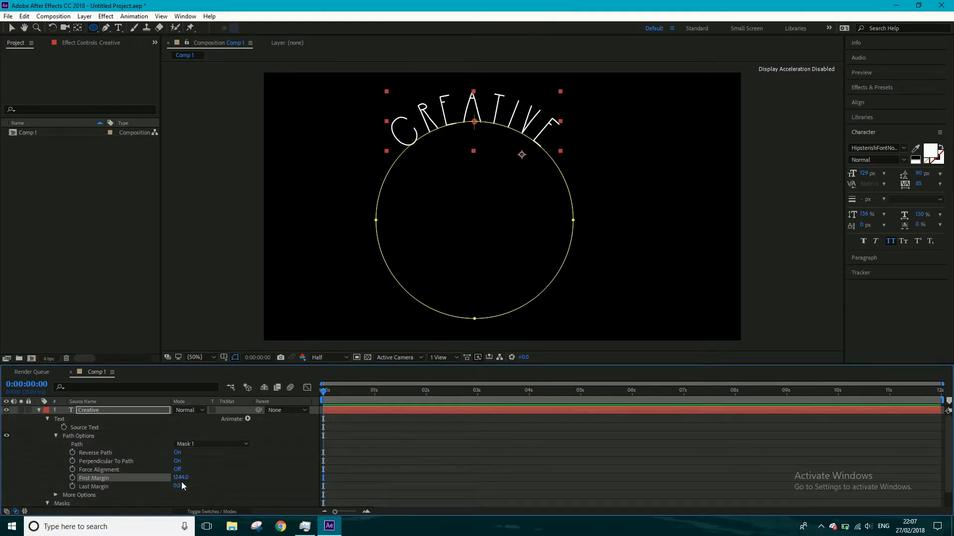
click(38, 410)
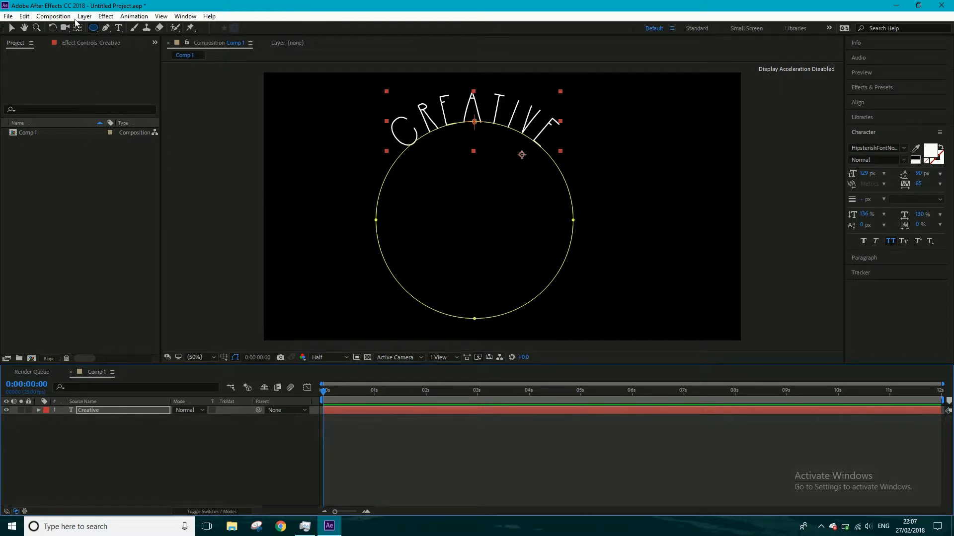
- Add a second text layer reading "Tap" and move it to the lower middle, beneath the arched Creative text
click(119, 29)
click(345, 238)
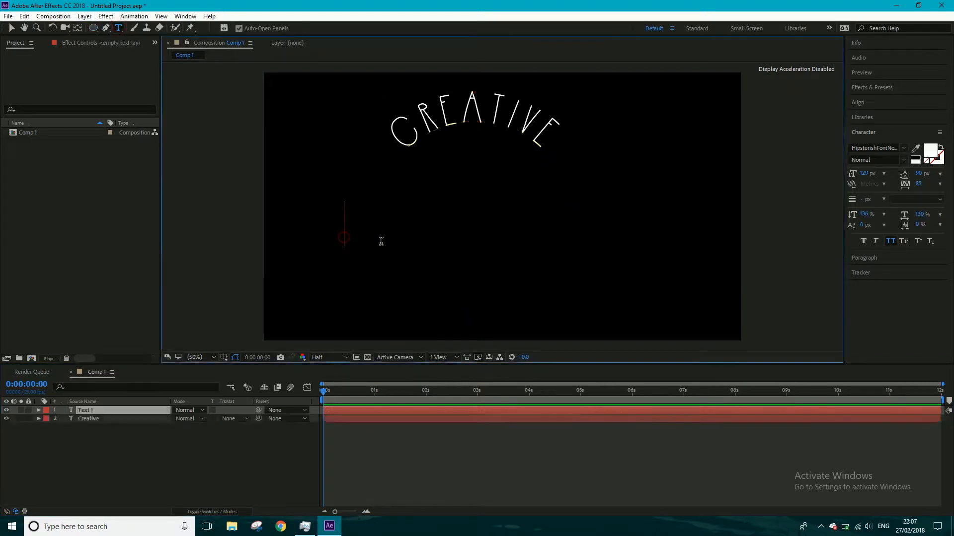
text(Tap)
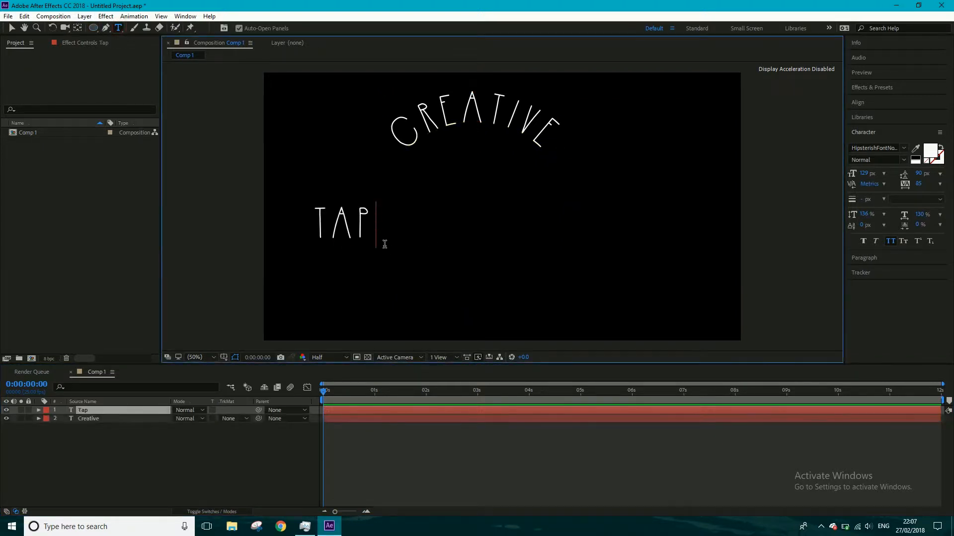
click(12, 28)
drag(336, 226, 476, 249)
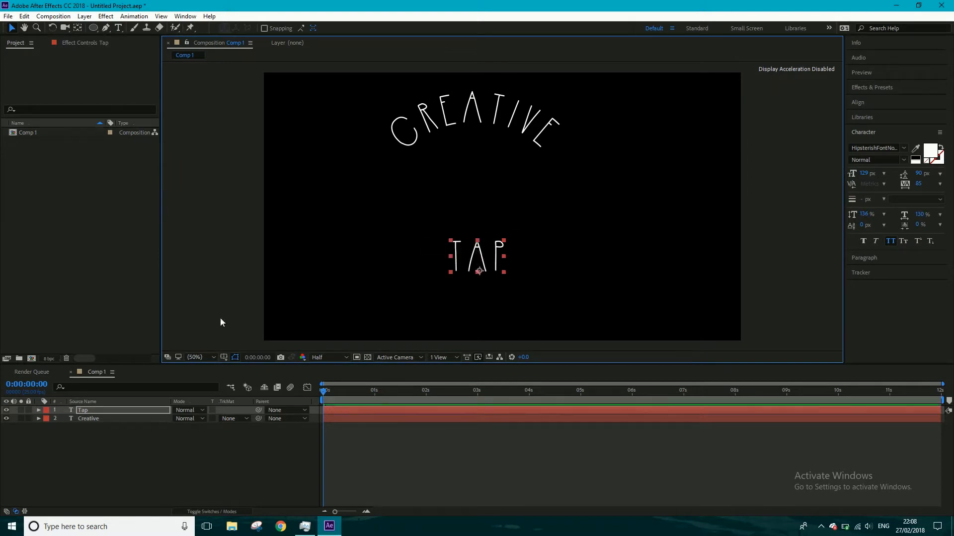
- Draw a circular mask on the Tap layer with the Ellipse tool and set its mode to None
click(92, 28)
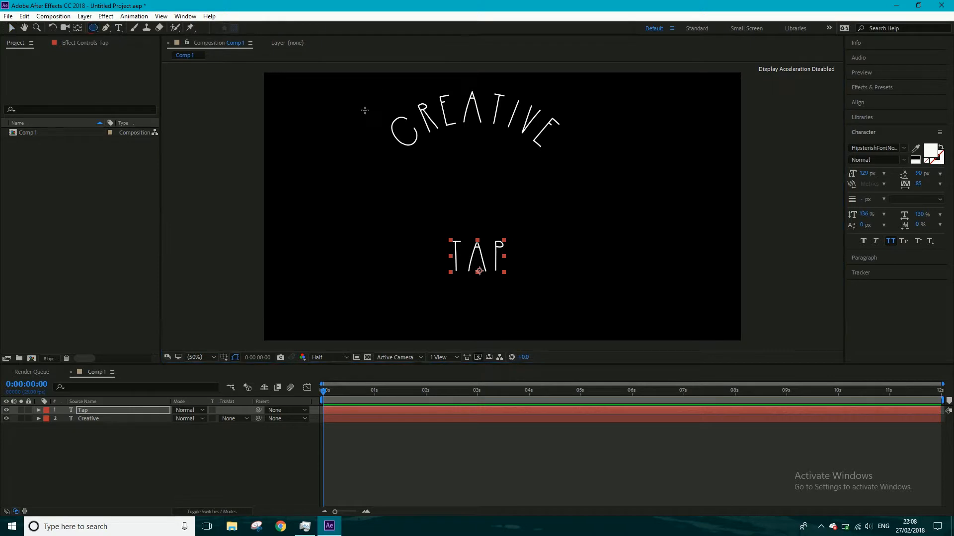
drag(386, 110, 568, 242)
click(39, 410)
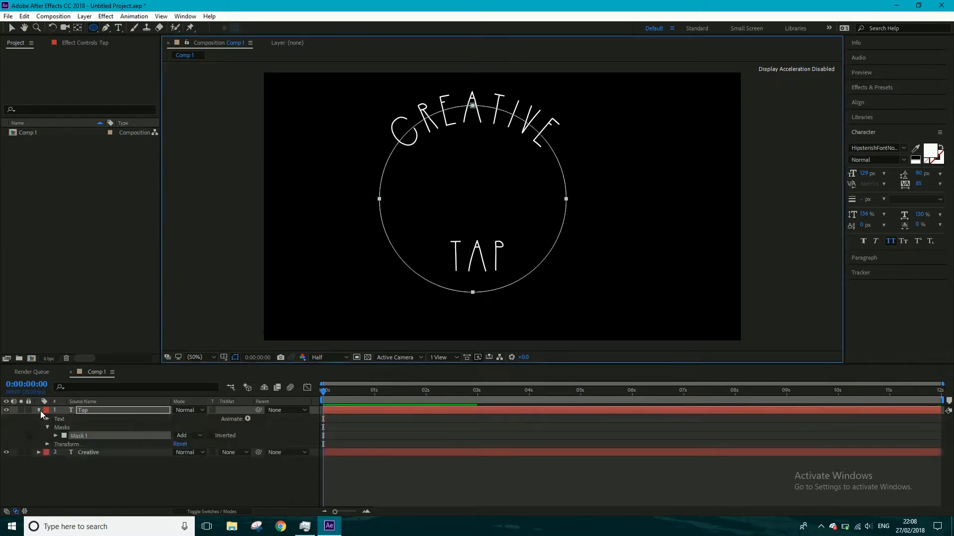
click(183, 436)
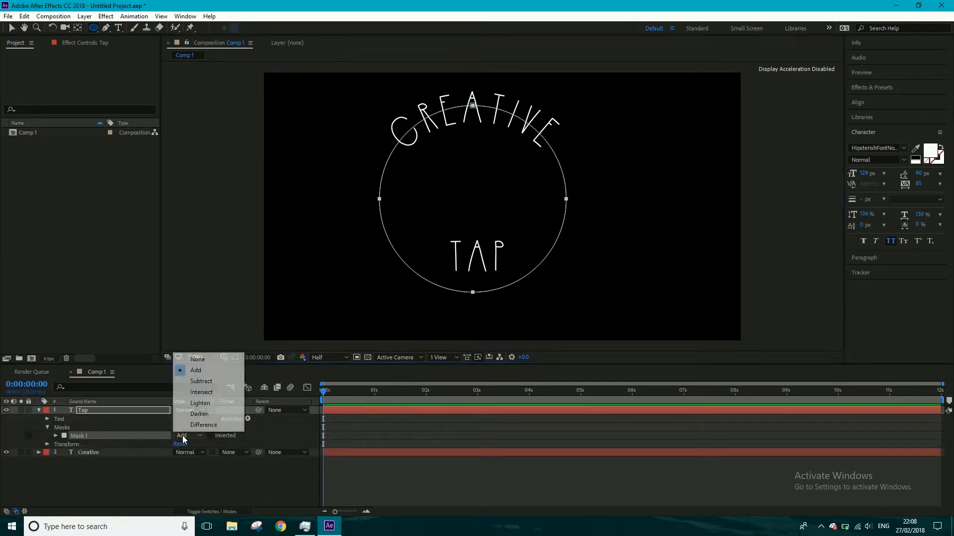
click(198, 362)
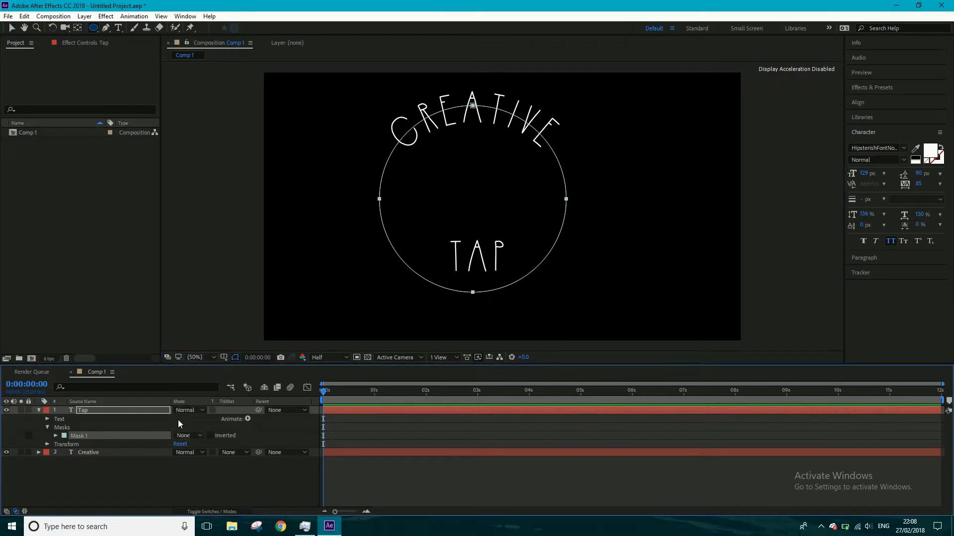
- Set the Tap text's path to Mask 1 so it curves along the bottom of the circle, and deselect the layer
click(46, 419)
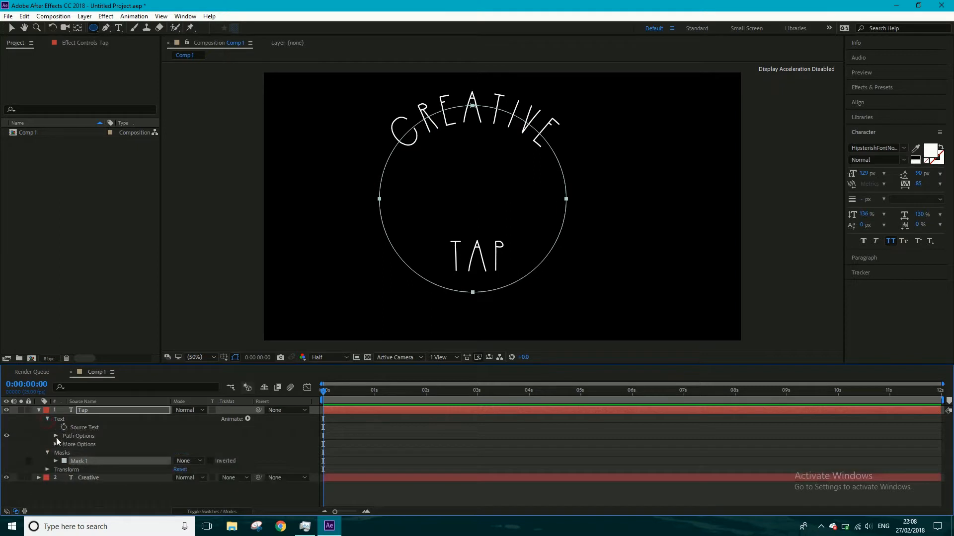
click(56, 435)
click(187, 444)
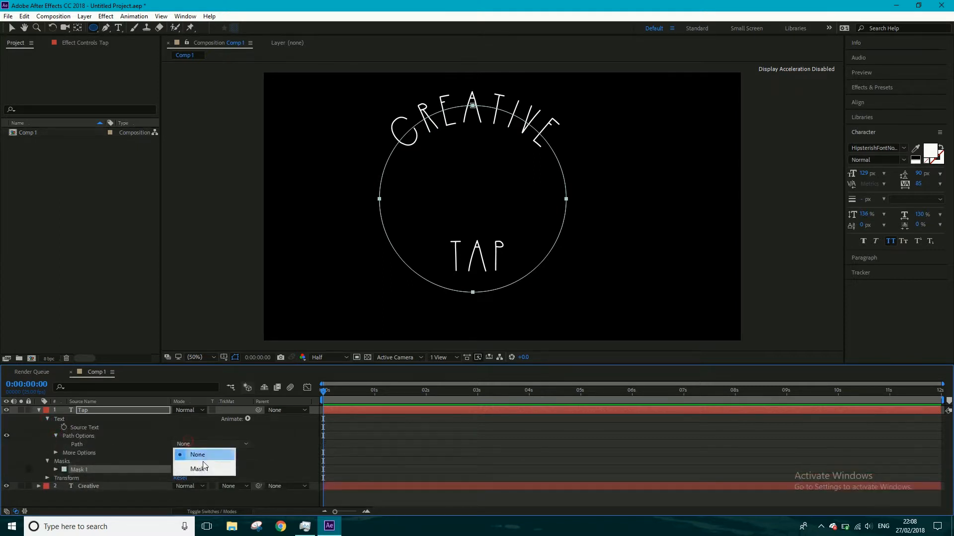
click(201, 467)
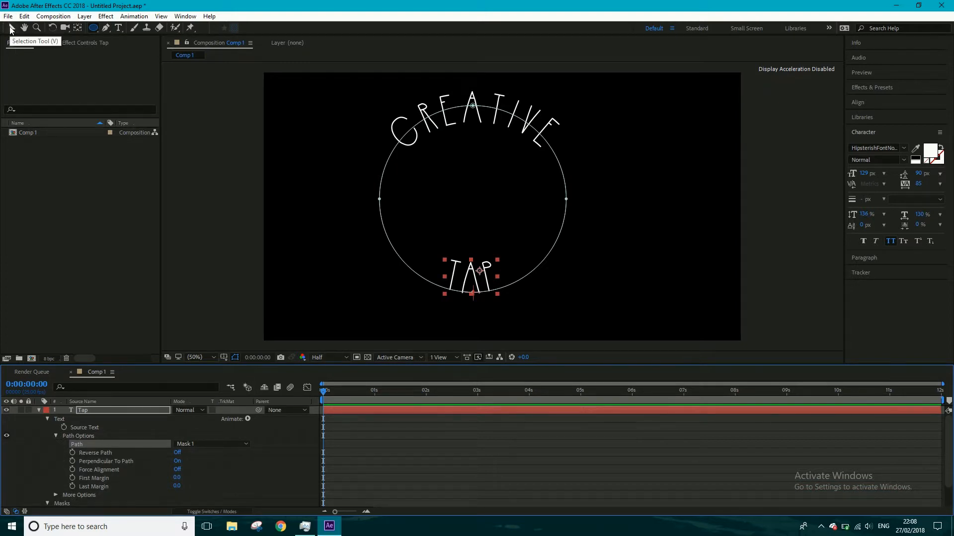
click(38, 410)
click(77, 434)
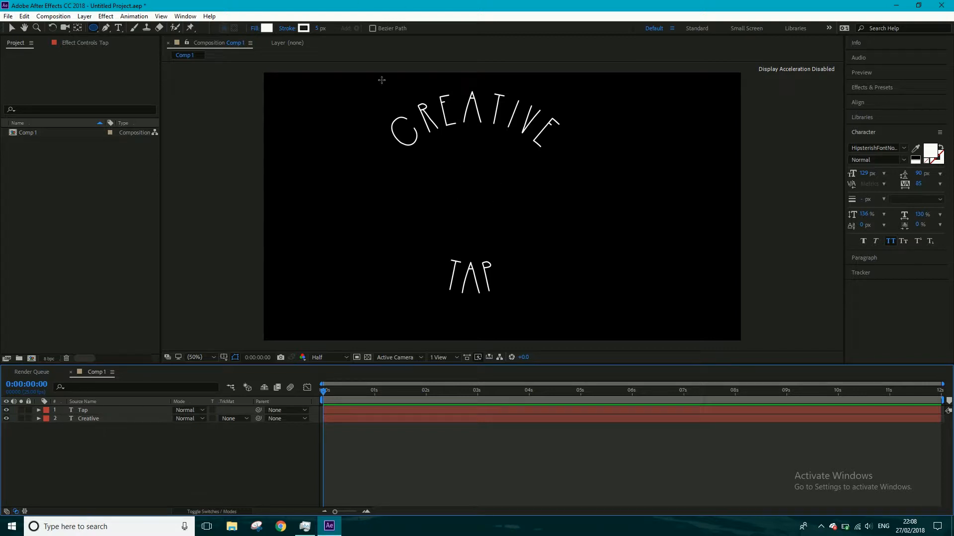
- Move the arched Creative text slightly down, closer to the Tap text
click(94, 418)
click(12, 28)
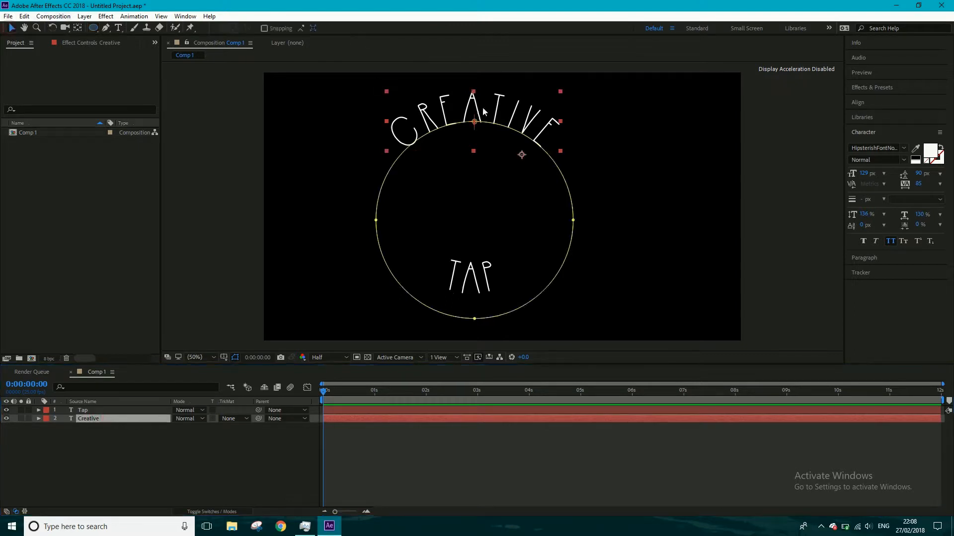
drag(504, 117, 518, 134)
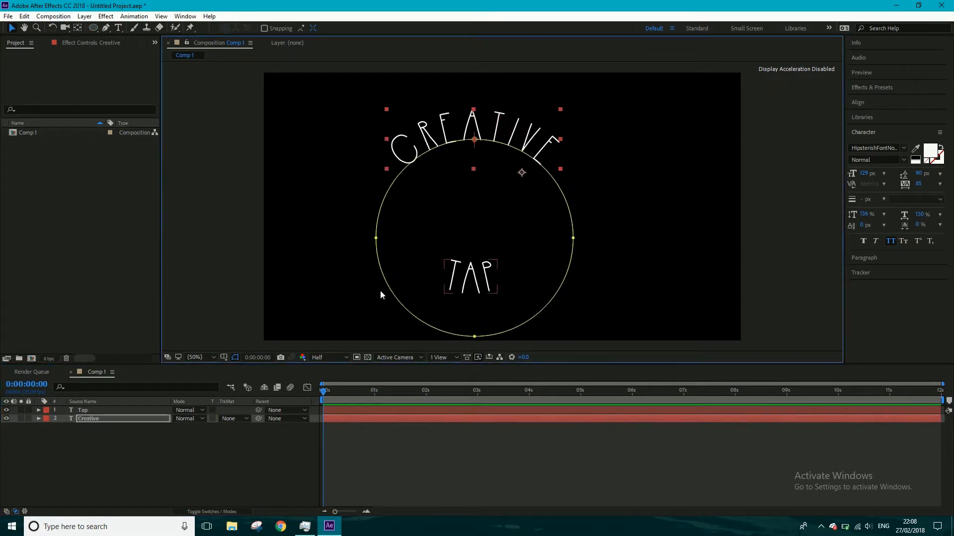
- With no layer selected, draw a circle with no fill and a white 5 px stroke between the Creative and Tap text
click(121, 464)
click(88, 419)
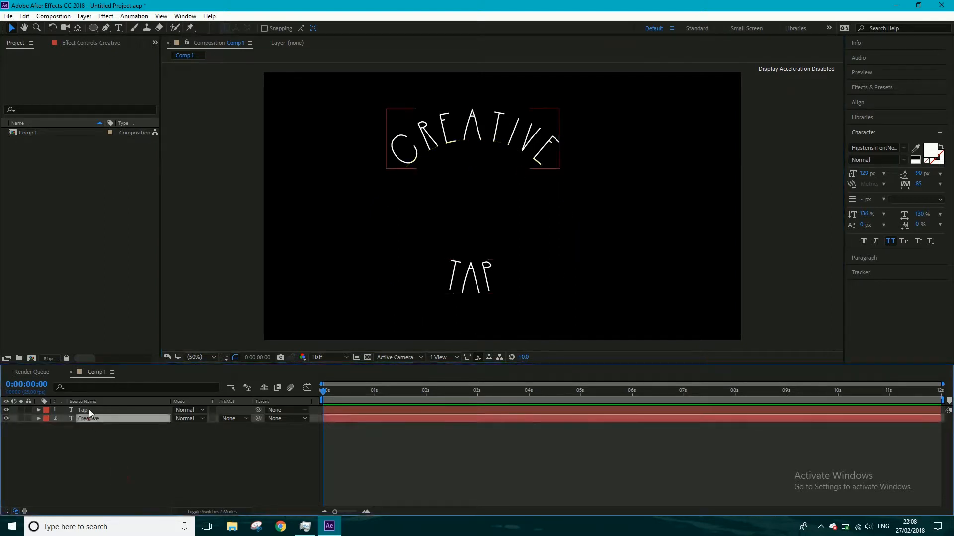
click(89, 410)
click(91, 433)
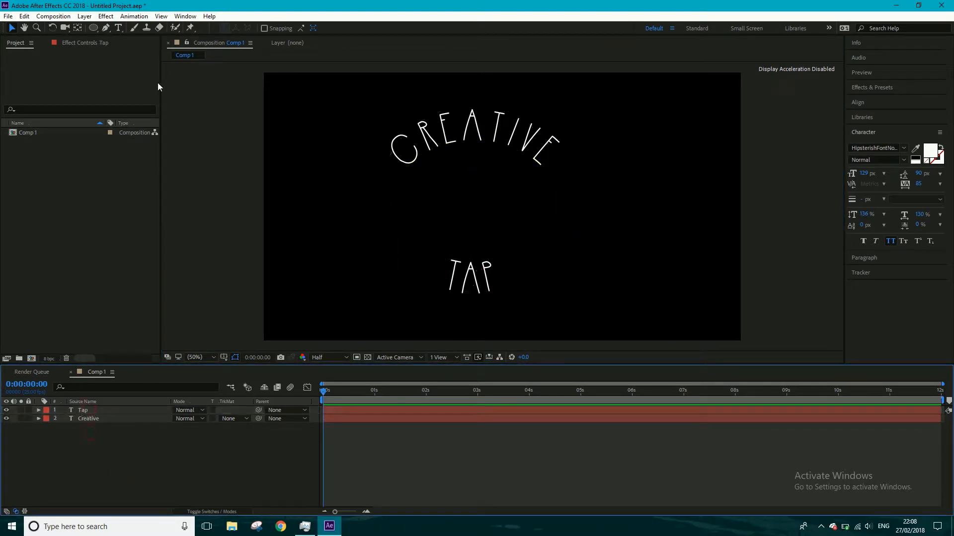
drag(95, 27, 118, 47)
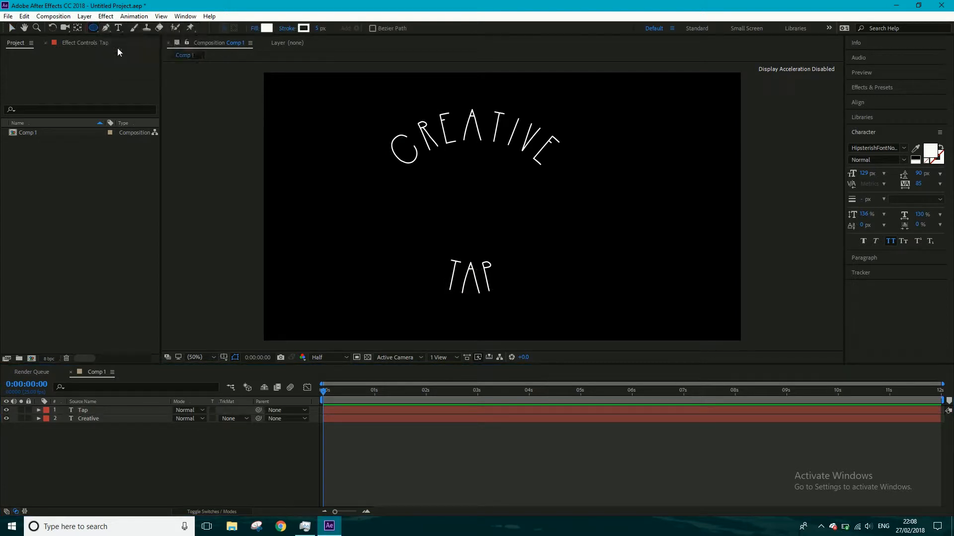
click(253, 30)
click(17, 28)
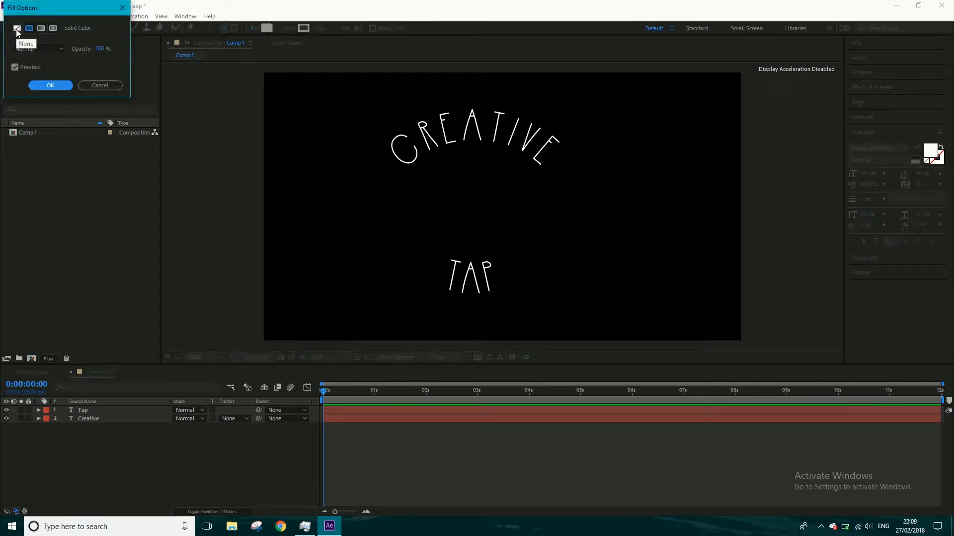
click(50, 85)
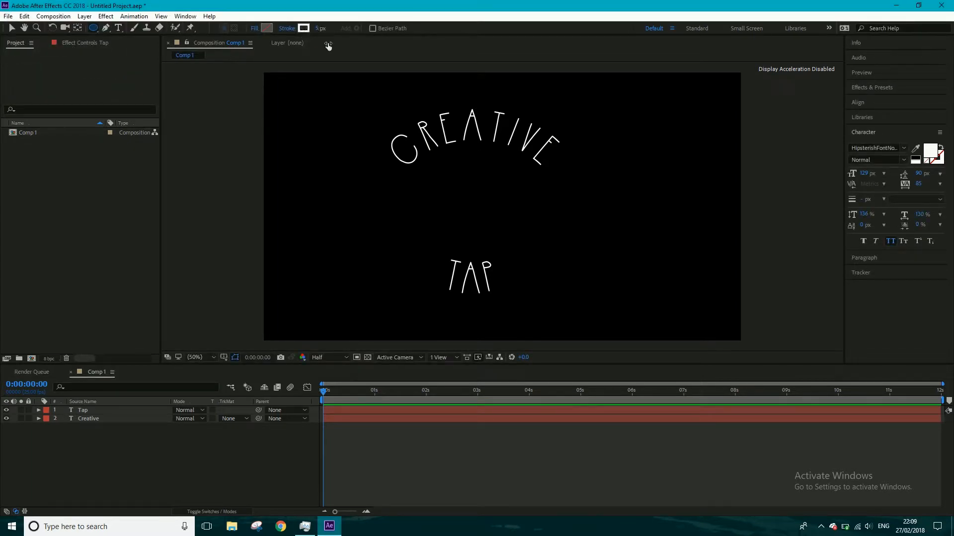
click(403, 156)
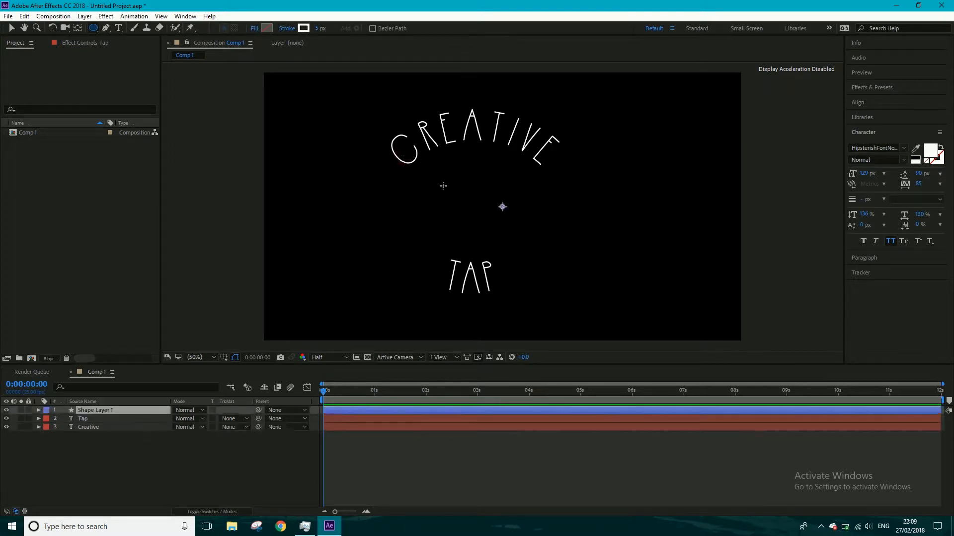
drag(481, 214, 522, 244)
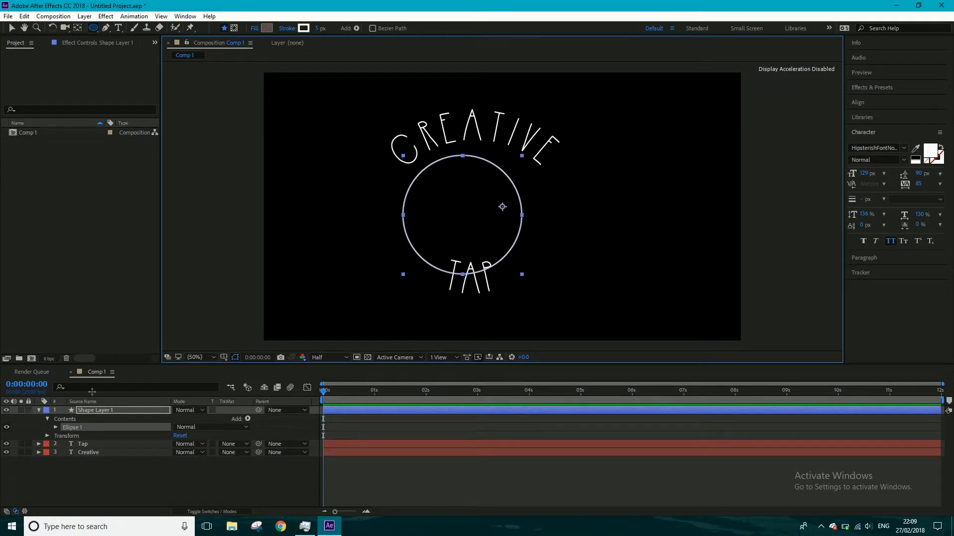
- Center the circle beneath the arched Creative text and nudge the Tap text down so it clears the circle
click(11, 28)
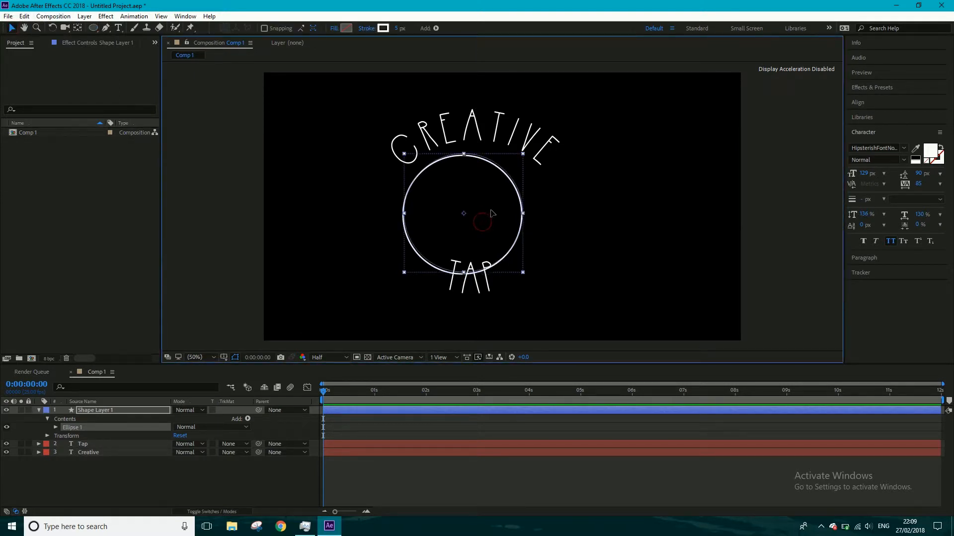
drag(485, 226, 496, 212)
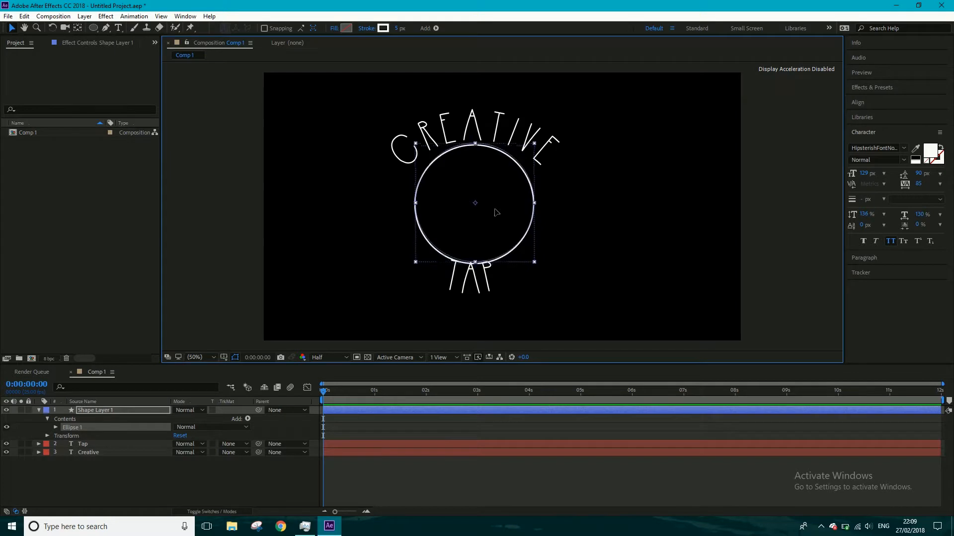
click(93, 445)
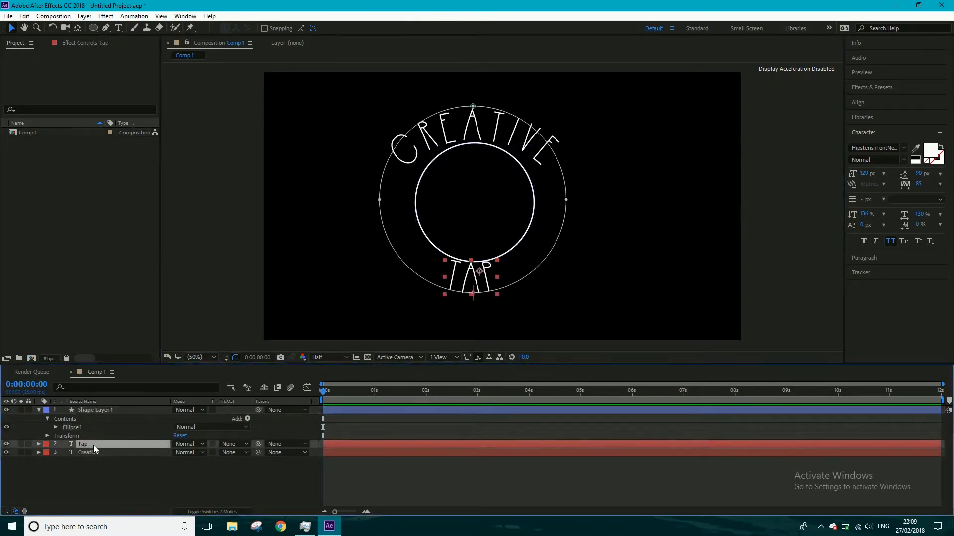
key(Return)
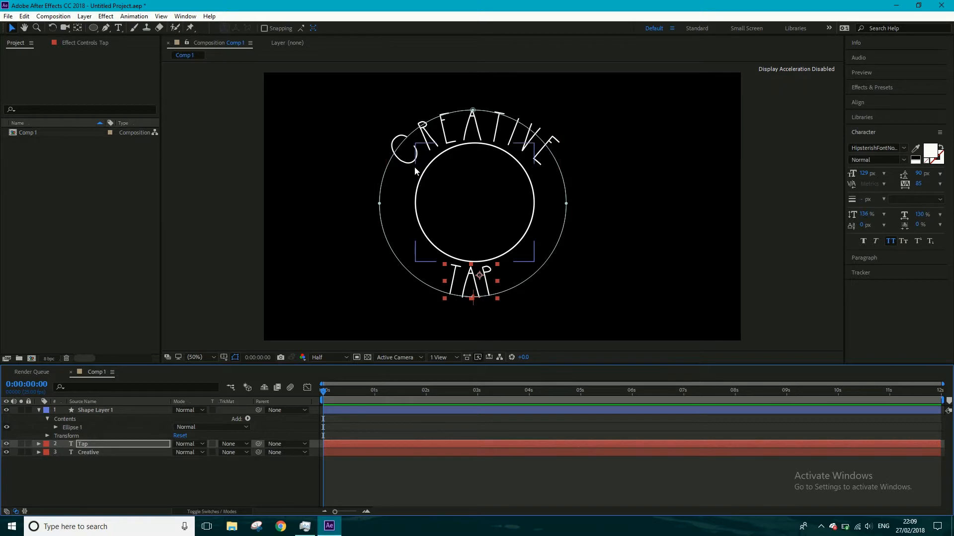
- Pull the left and right points of the Creative layer's mask inward, closer to the width of the drawn circle
click(95, 451)
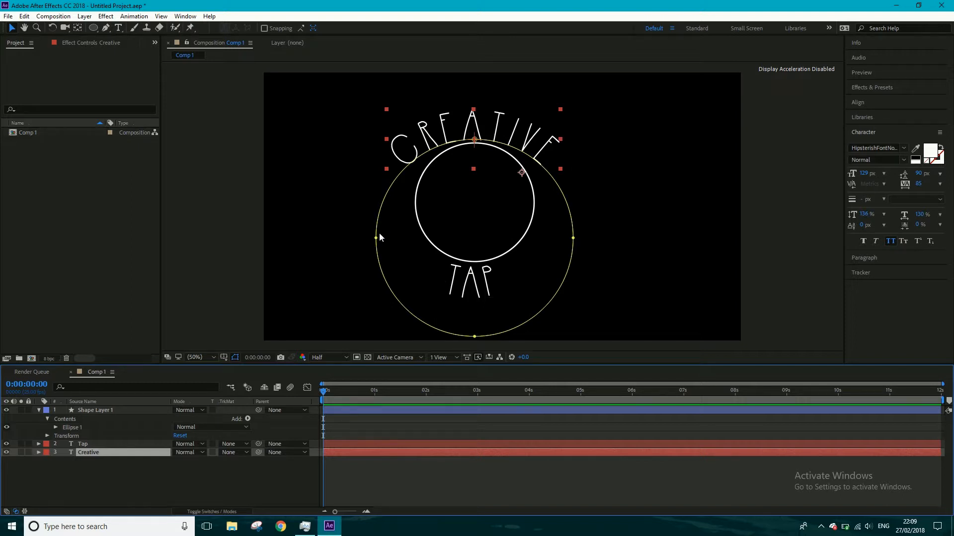
drag(375, 239, 405, 242)
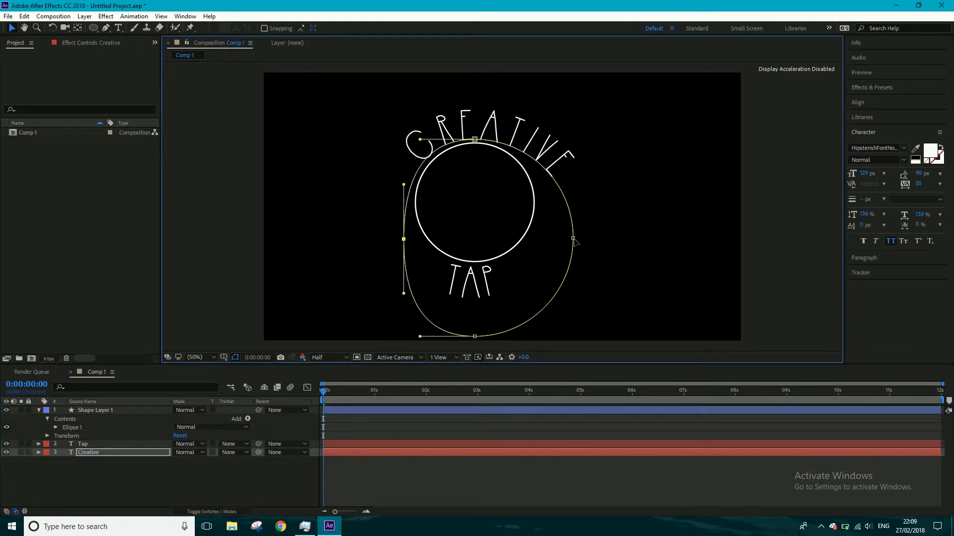
drag(571, 239, 540, 228)
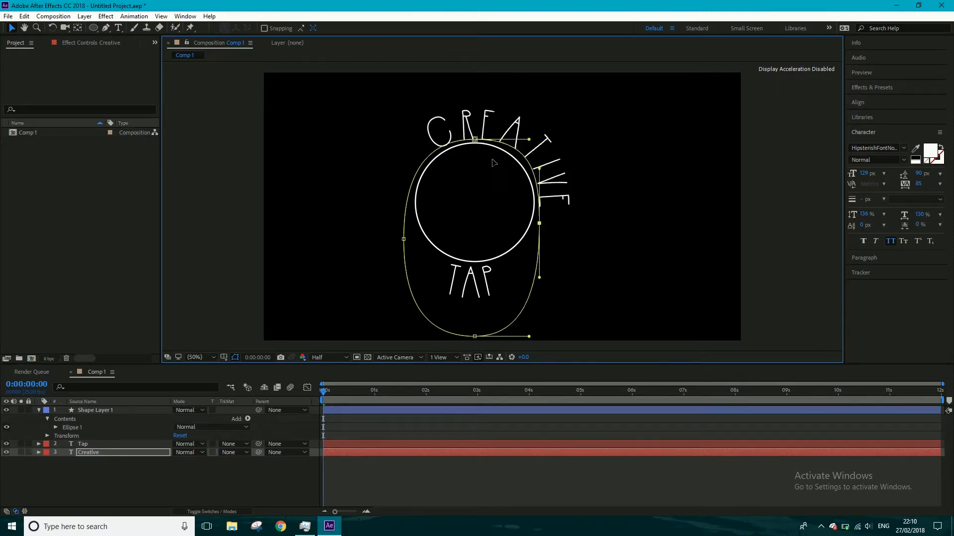
click(474, 140)
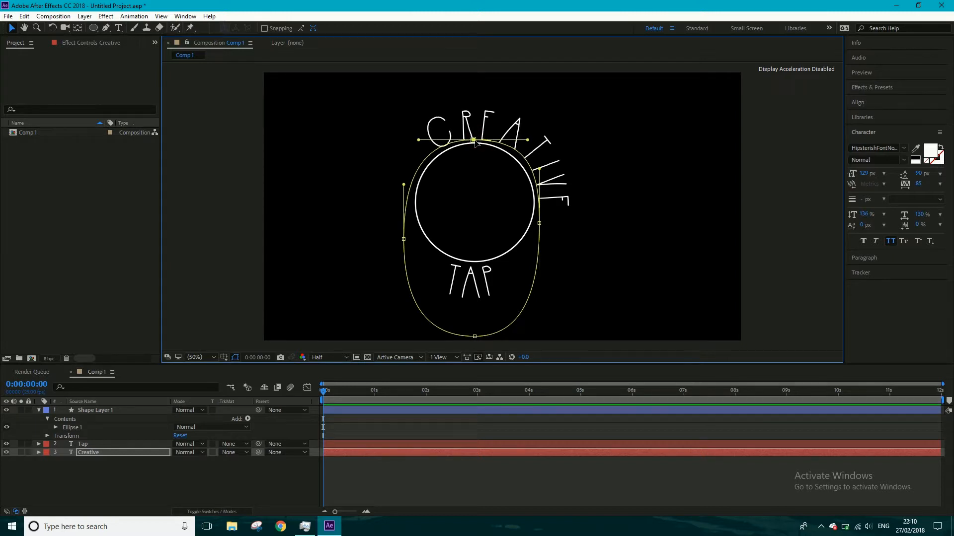
drag(475, 143, 491, 145)
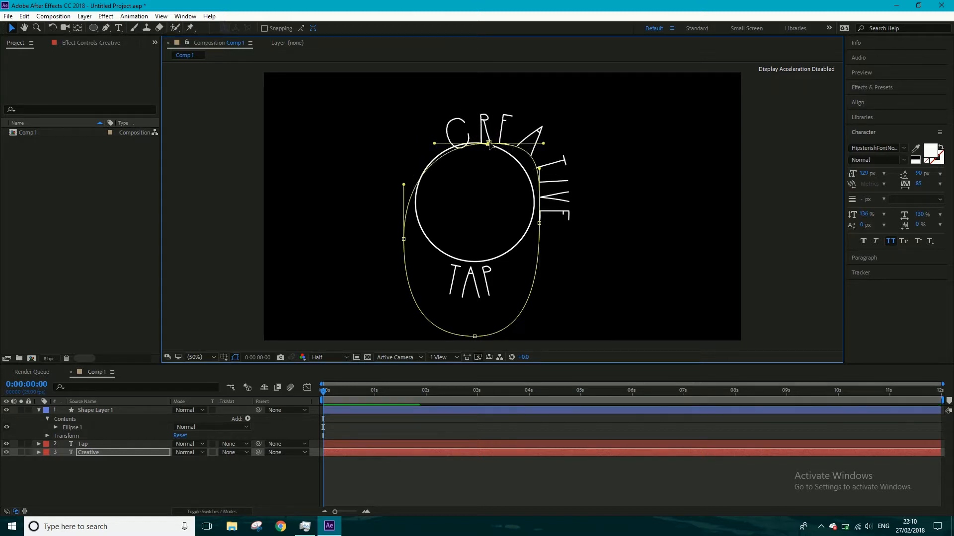
key(ctrl+z)
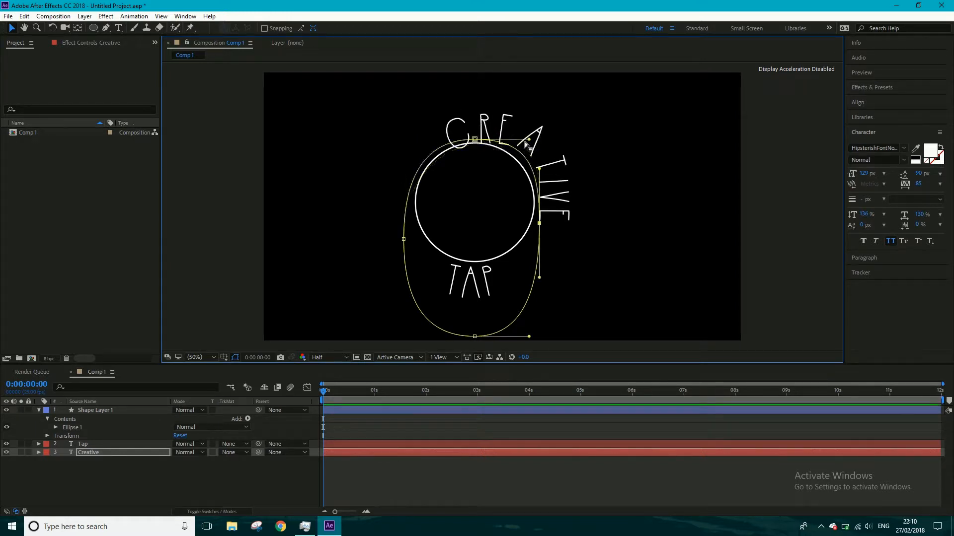
- Shorten the right handle of the Creative mask's top point and raise the bottom point to just below the circle
drag(530, 141, 518, 140)
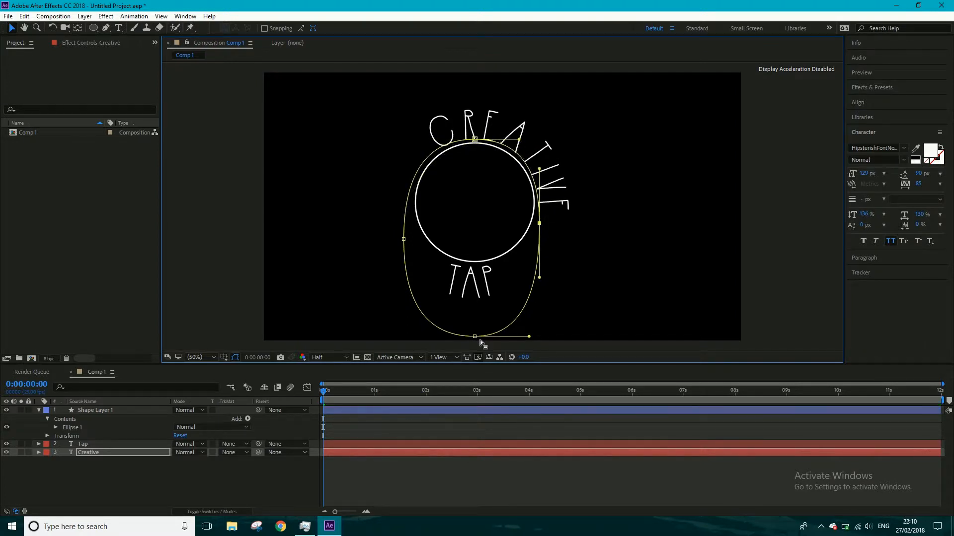
drag(475, 336, 474, 266)
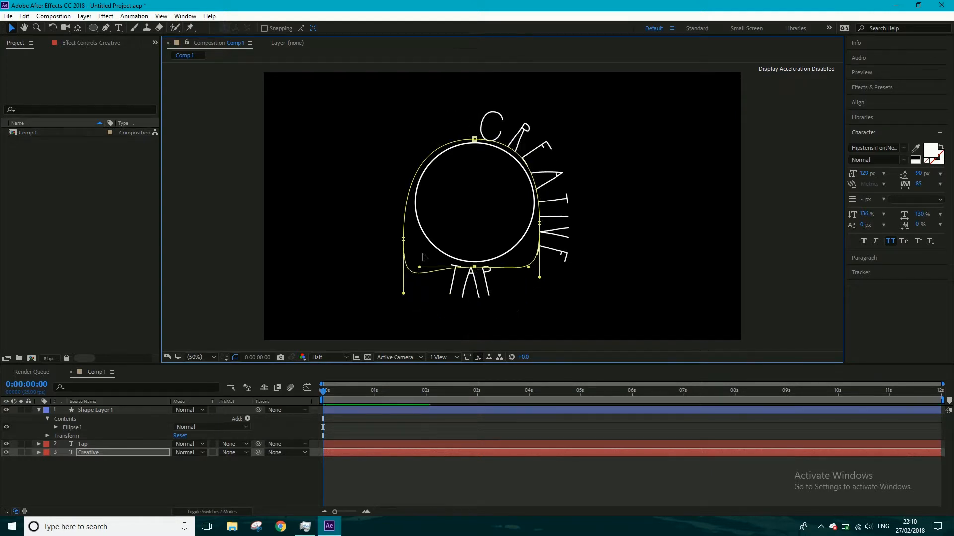
drag(403, 240, 506, 254)
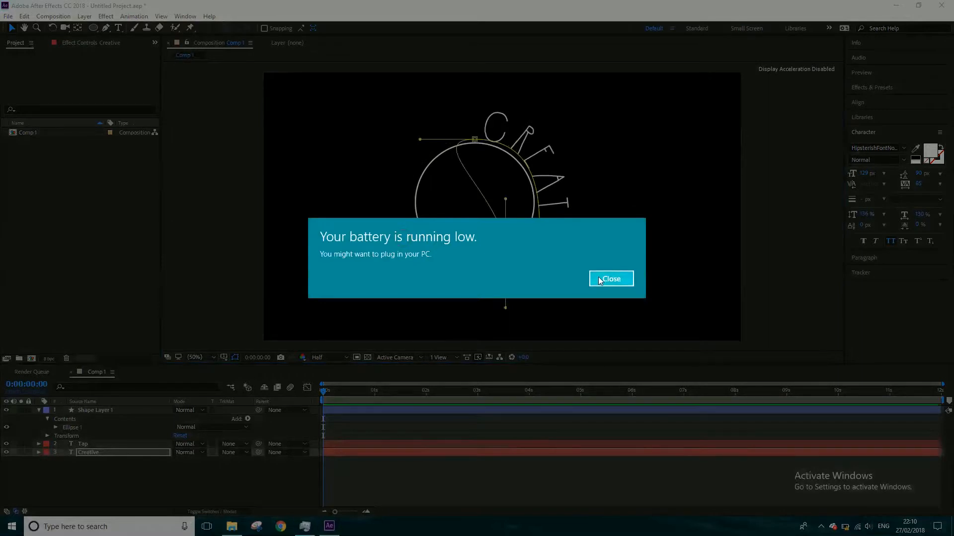
click(600, 279)
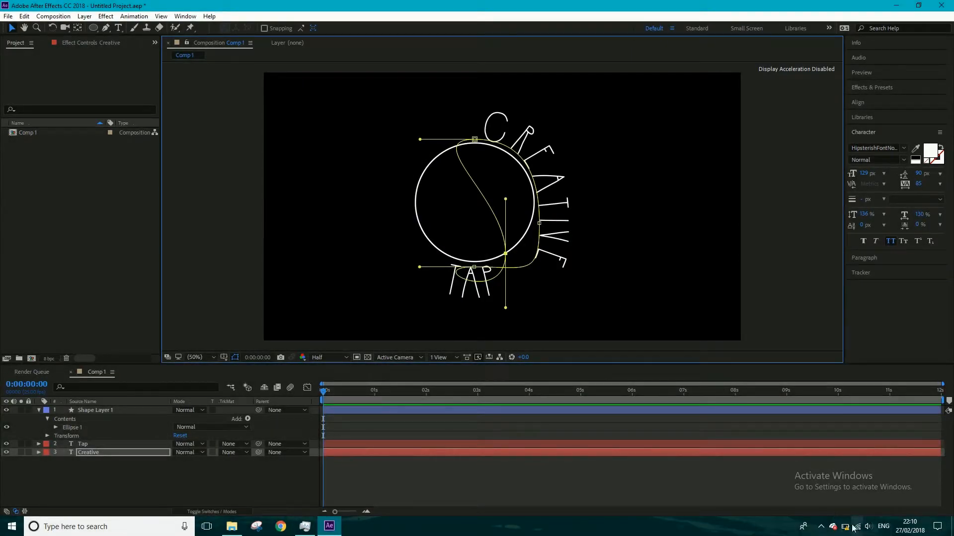
click(820, 526)
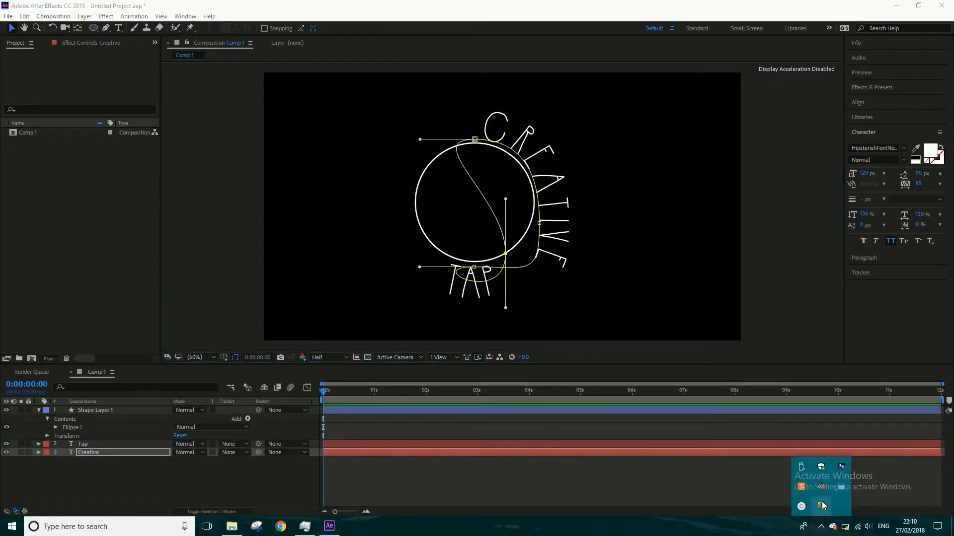
click(899, 498)
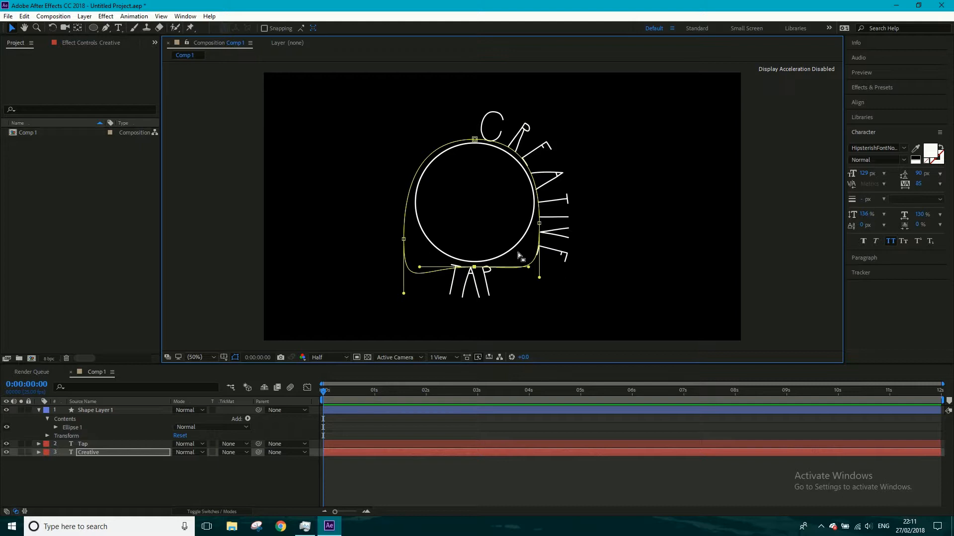
- Reposition the Creative mask's left and right points and adjust the curve handles so the path follows the drawn circle
drag(404, 241, 410, 205)
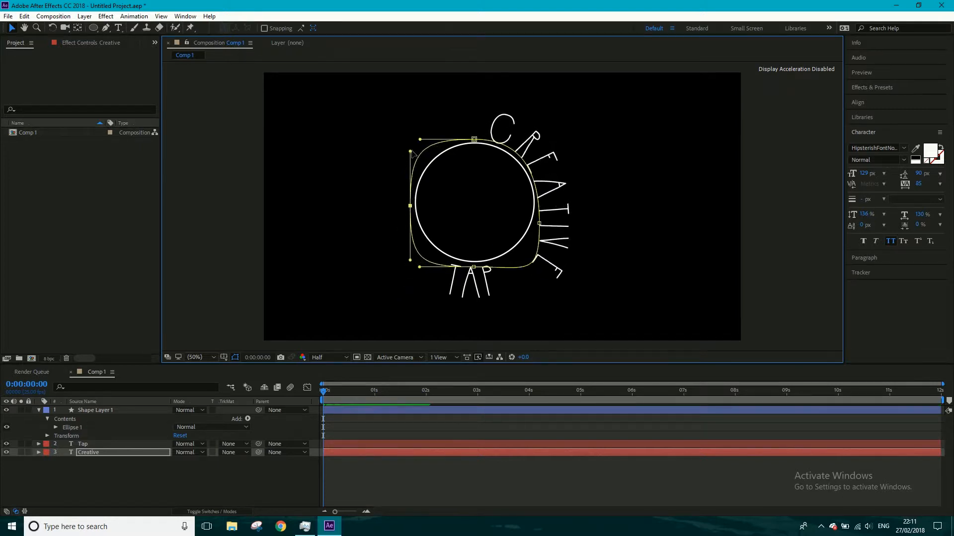
mouse_move(410, 151)
mouse_down()
mouse_move(409, 166)
mouse_move(425, 143)
mouse_up()
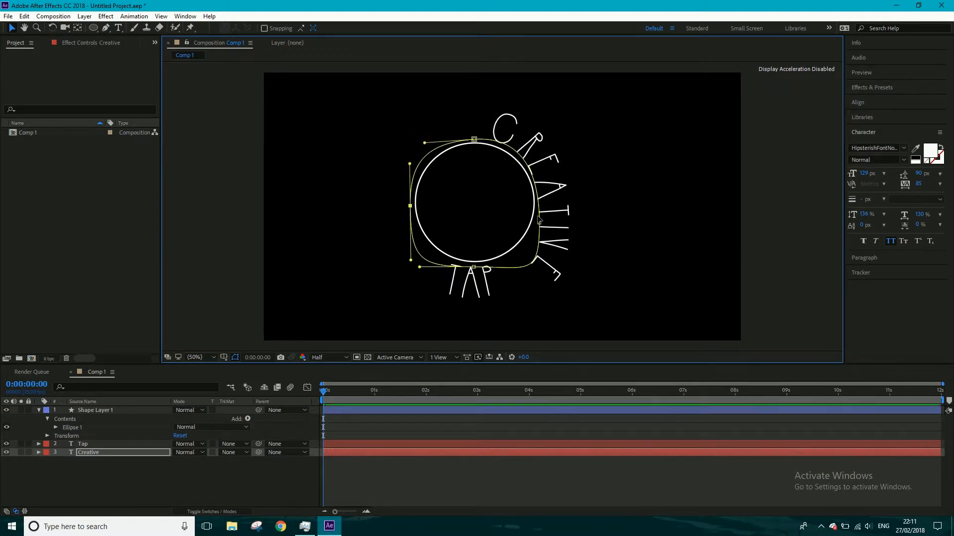
drag(539, 223, 519, 140)
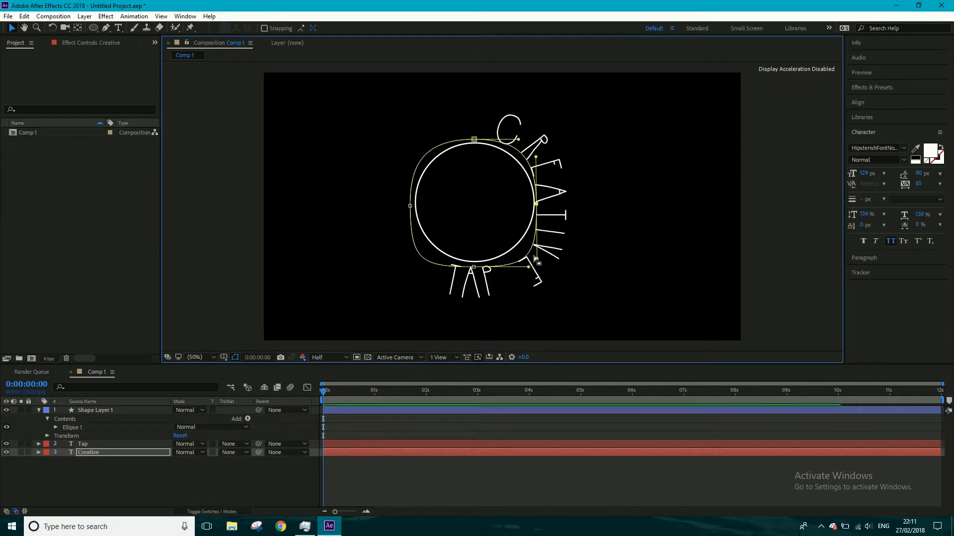
mouse_move(527, 268)
mouse_down()
mouse_move(508, 268)
mouse_move(535, 252)
mouse_up()
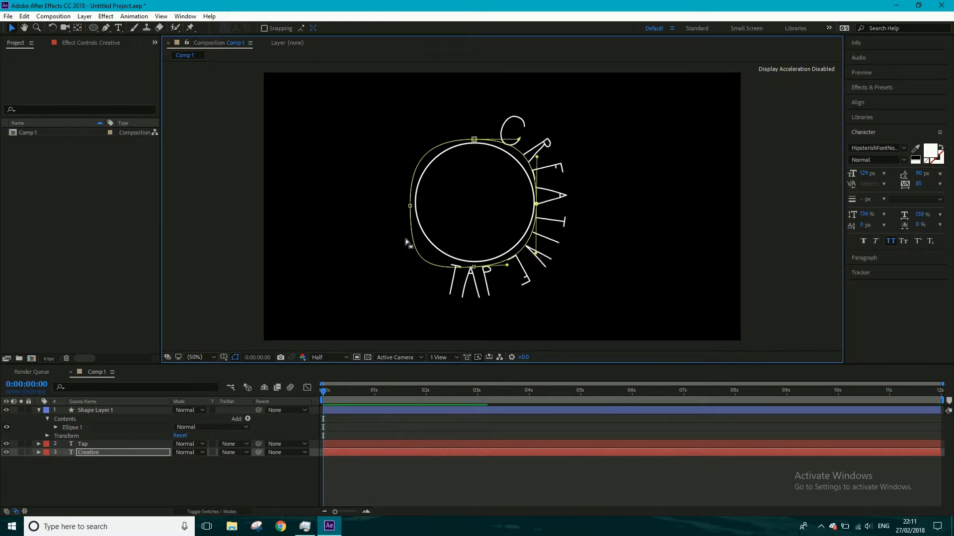
click(473, 268)
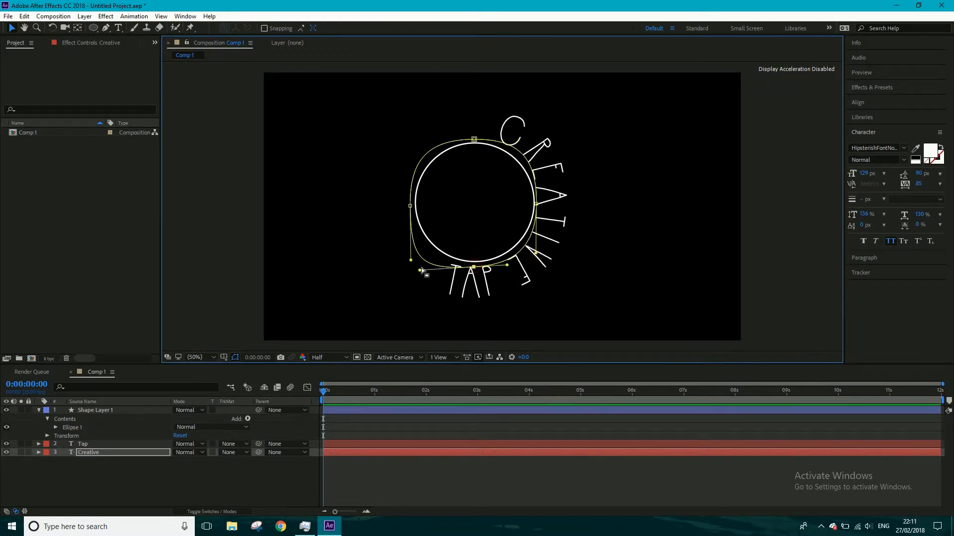
mouse_move(422, 271)
mouse_down()
mouse_move(420, 235)
mouse_move(433, 268)
mouse_move(423, 227)
mouse_move(420, 270)
mouse_move(433, 270)
mouse_up()
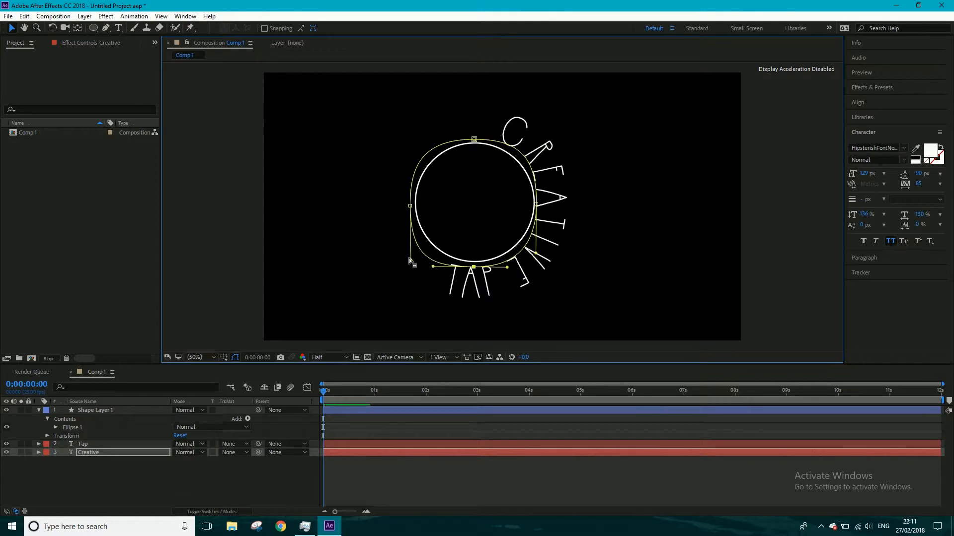
click(412, 259)
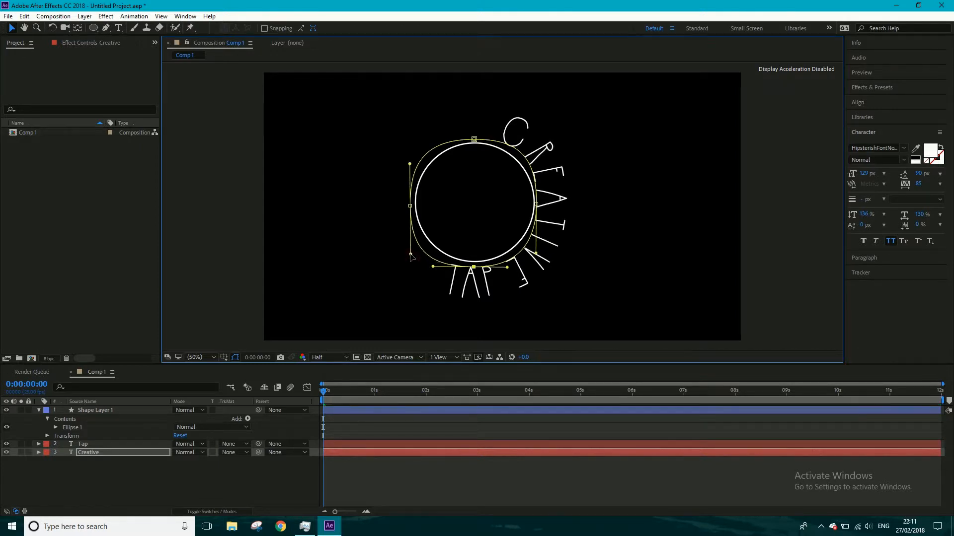
- Set the First Margin of the Creative text's path to 834 so the word is centered over the top of the circle
click(38, 452)
scroll(55, 467, down, 2)
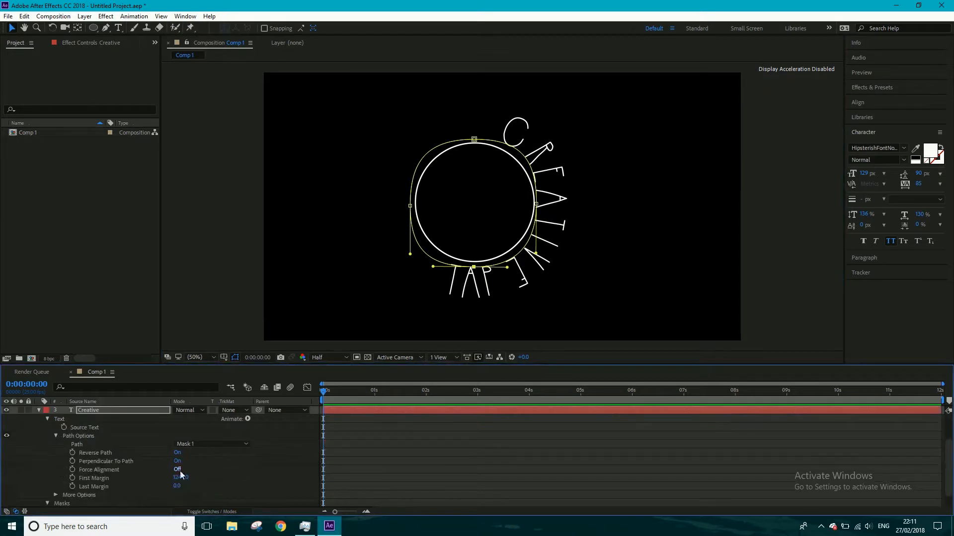
drag(179, 480, 3, 505)
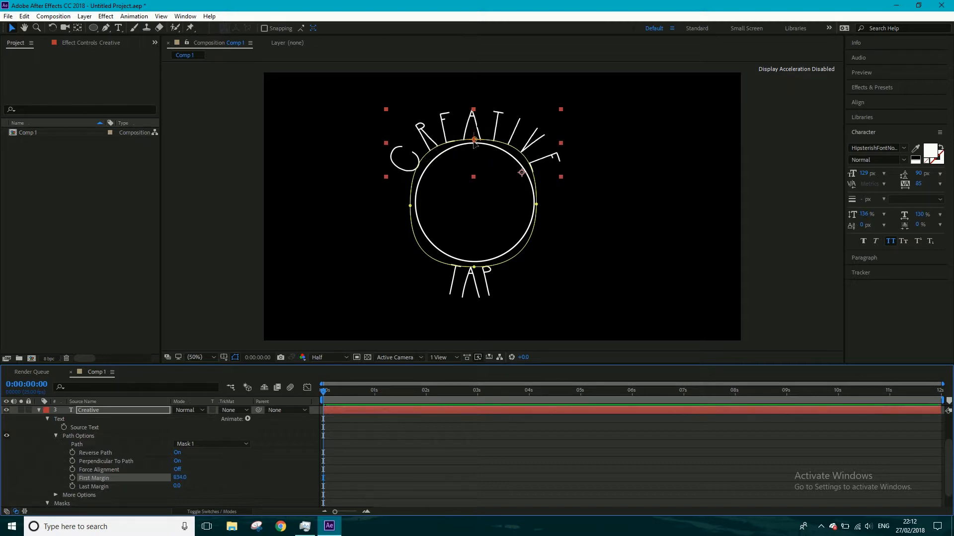
- Shorten both handles of the Creative mask's top point to round the curve above the circle
click(474, 141)
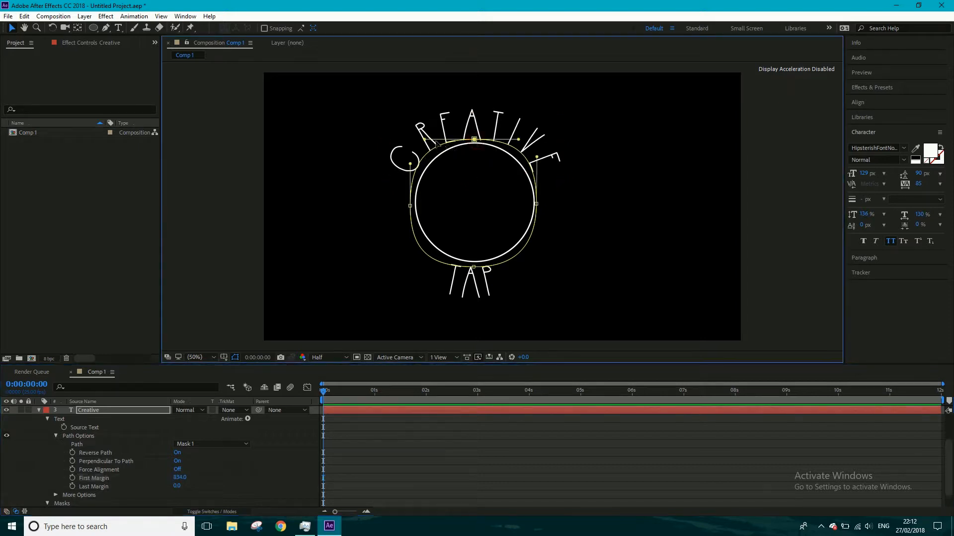
drag(426, 141, 436, 145)
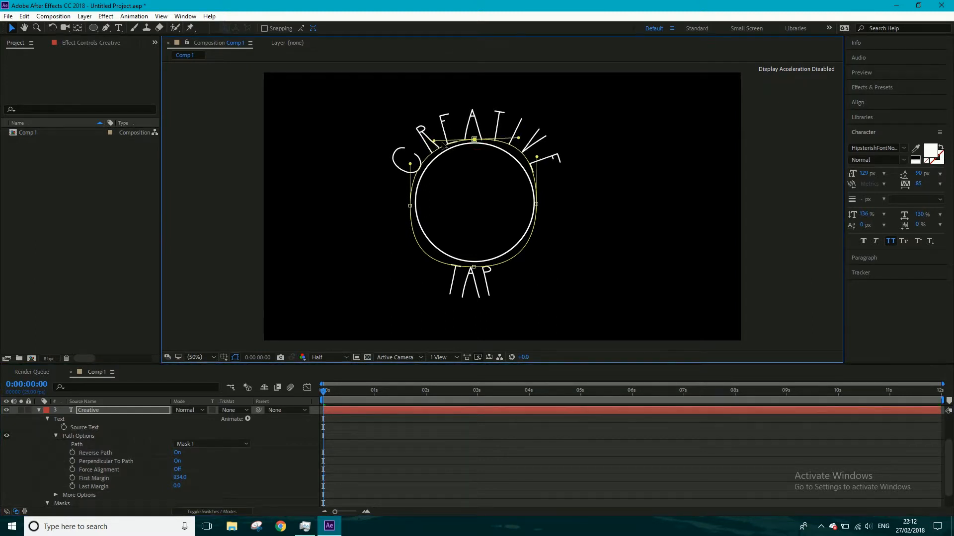
drag(518, 139, 511, 142)
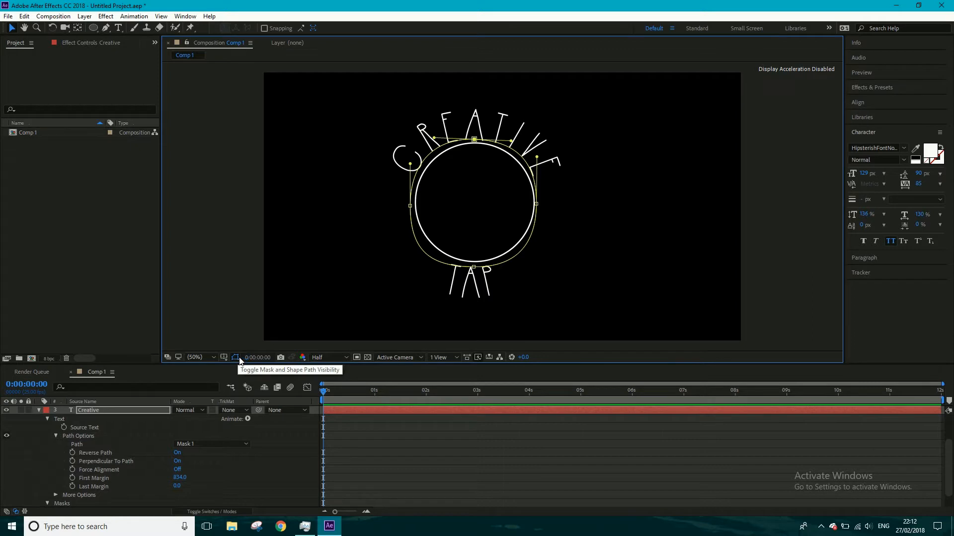
- Check the curved lettering with mask and shape paths hidden, restore their display and collapse the Creative layer
click(235, 358)
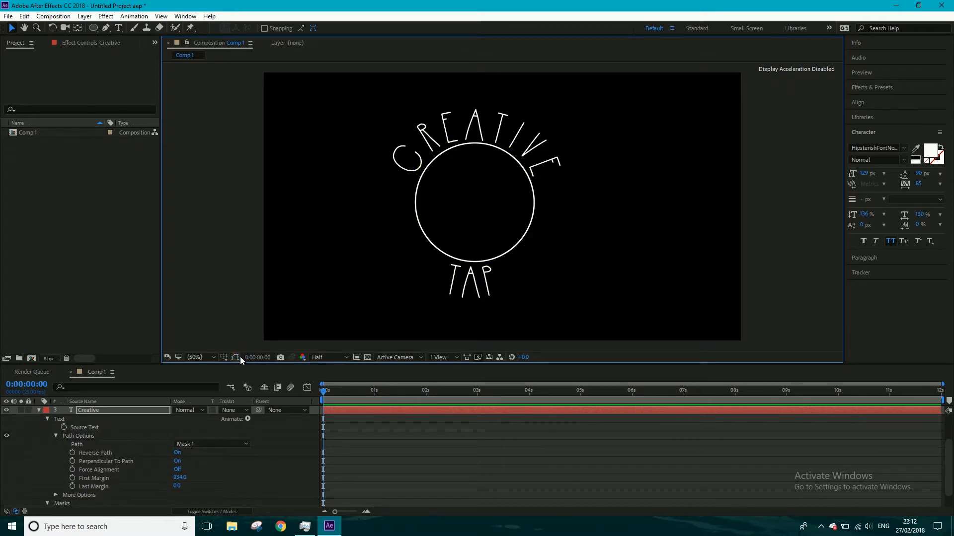
click(240, 357)
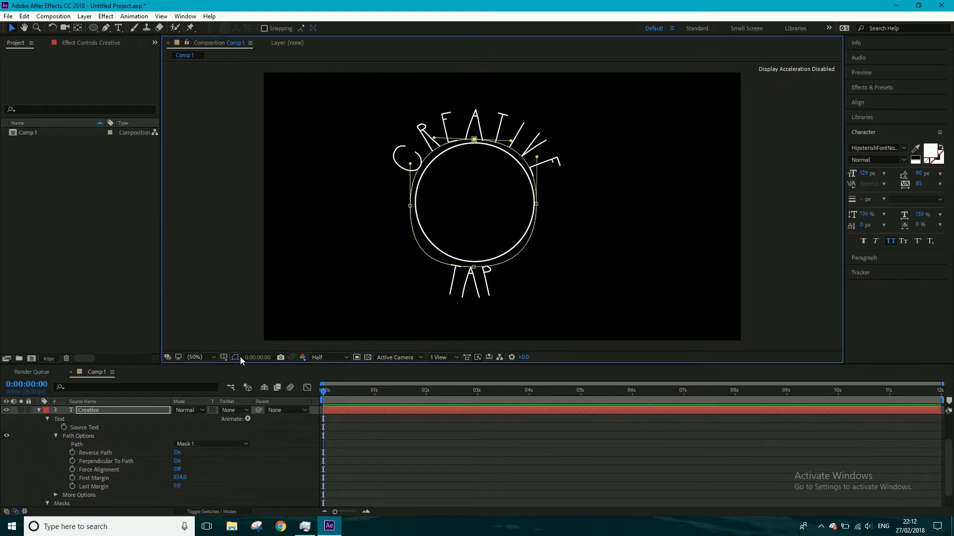
click(39, 410)
click(40, 410)
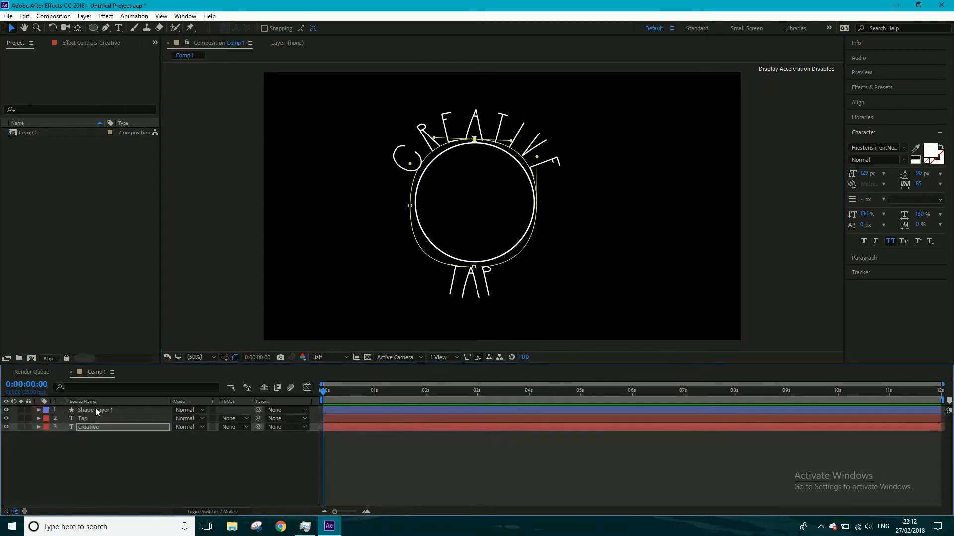
- Rename the circle's shape layer as Inner circle
click(95, 407)
right_click(95, 407)
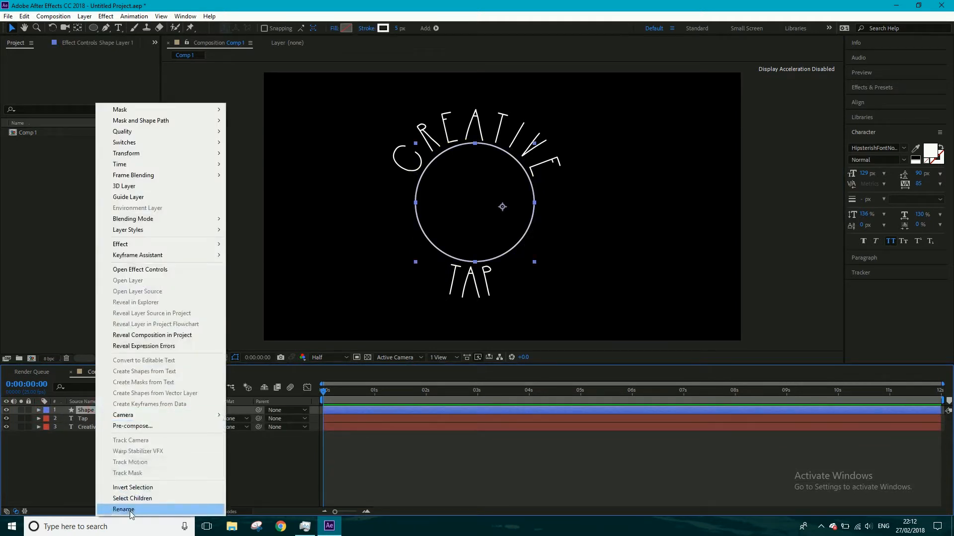
click(125, 509)
text(Innn)
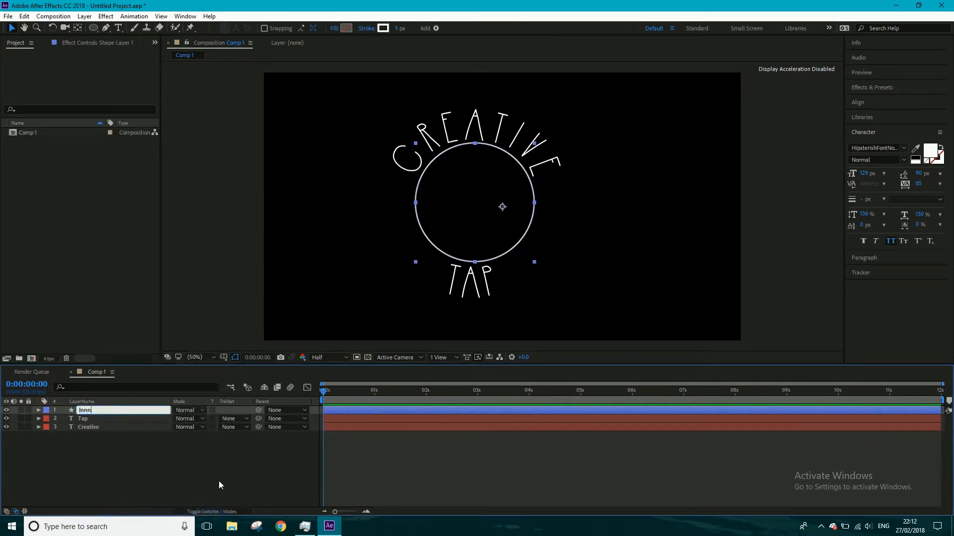
key(BackSpace)
text(er circle)
click(141, 446)
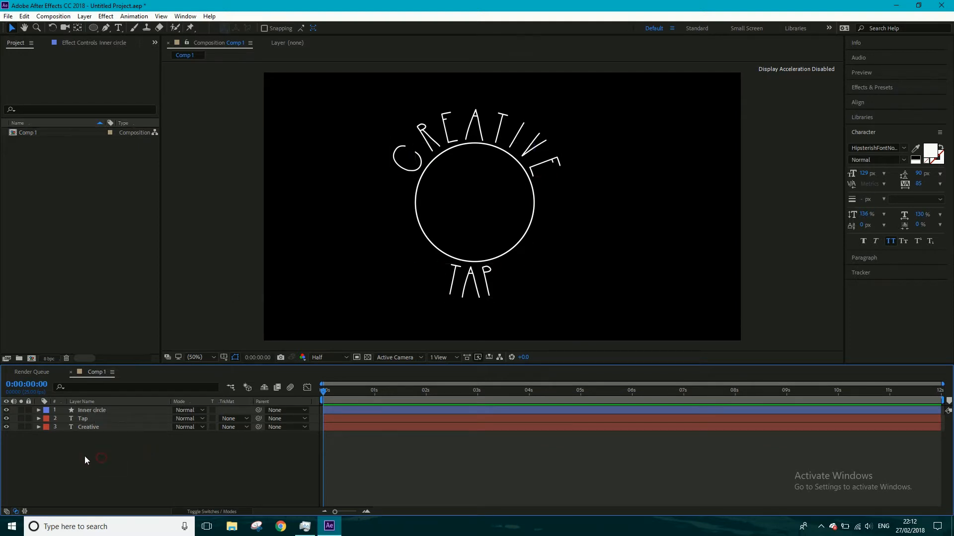
- Draw a larger circle outline on a new shape layer and move it so it encloses the words Creative and Tap
click(97, 409)
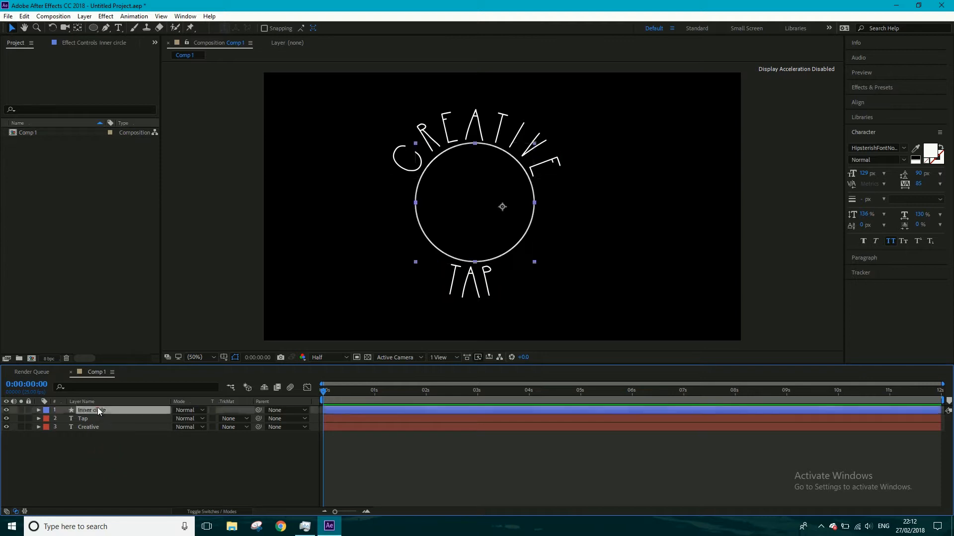
click(102, 458)
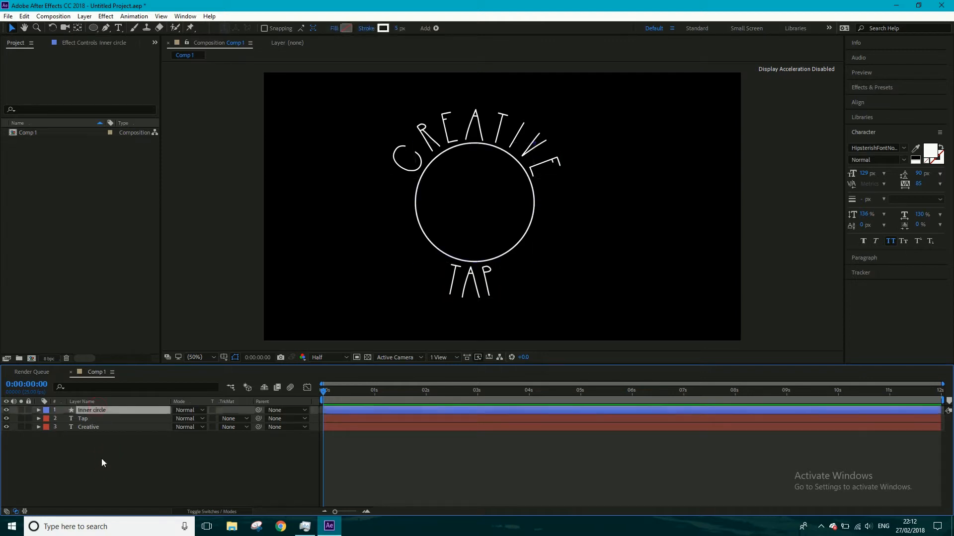
click(94, 27)
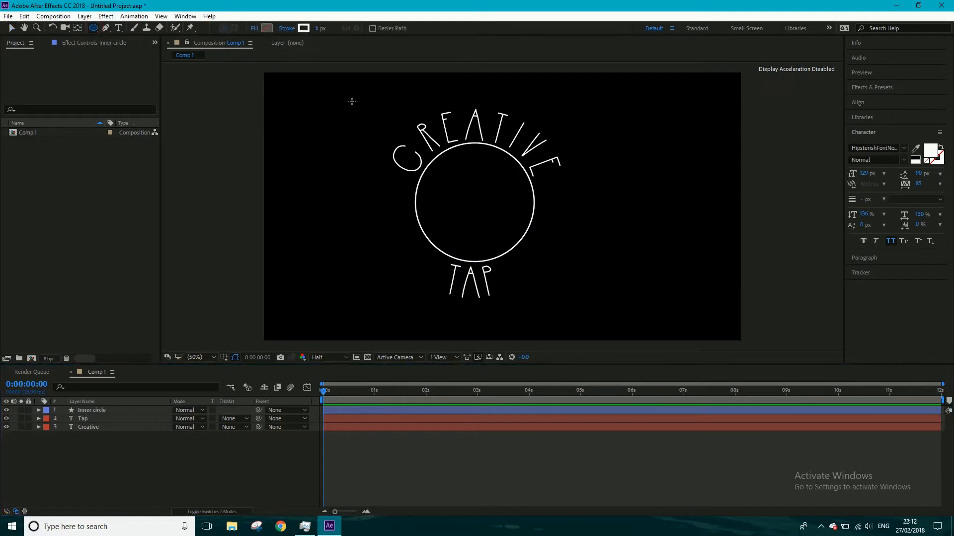
mouse_move(351, 102)
mouse_down()
mouse_move(497, 234)
mouse_move(587, 265)
mouse_move(560, 243)
mouse_up()
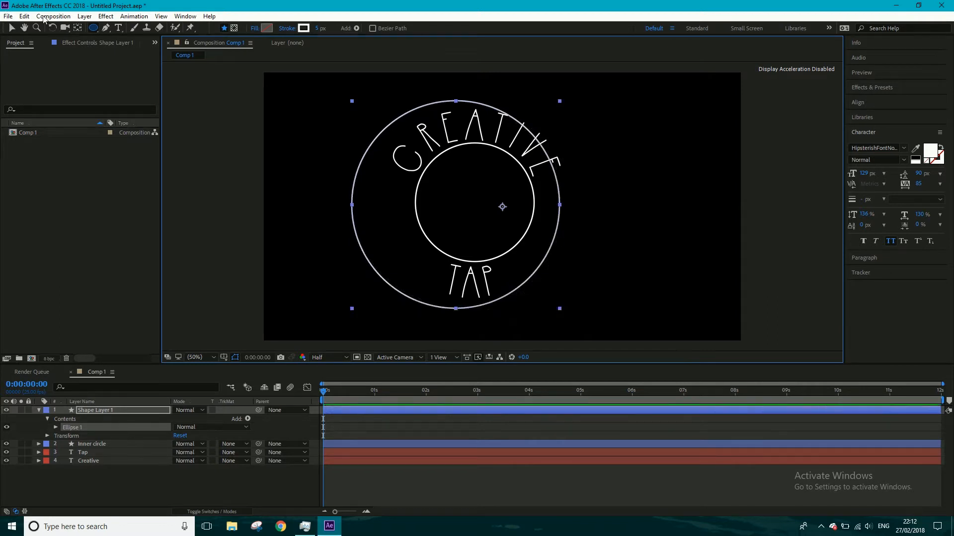
click(12, 28)
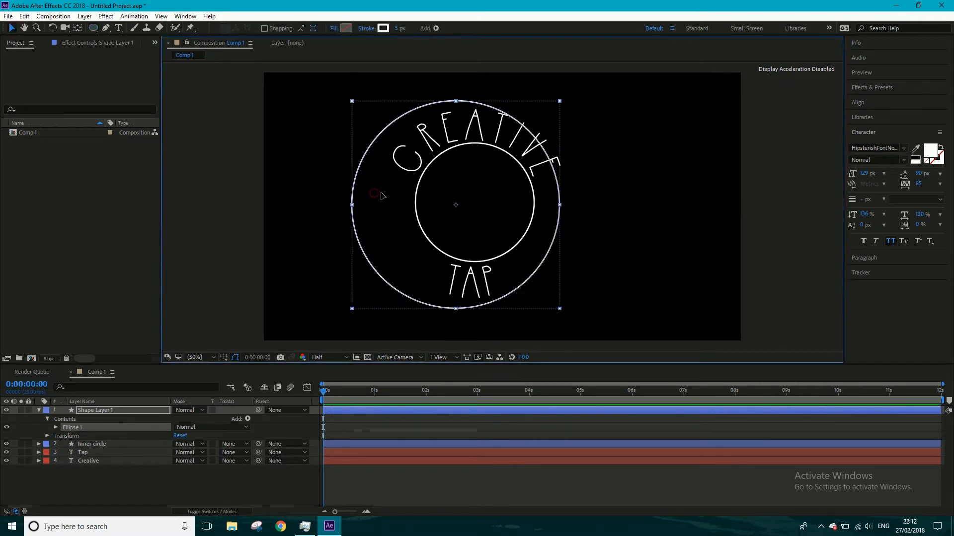
drag(375, 193, 392, 193)
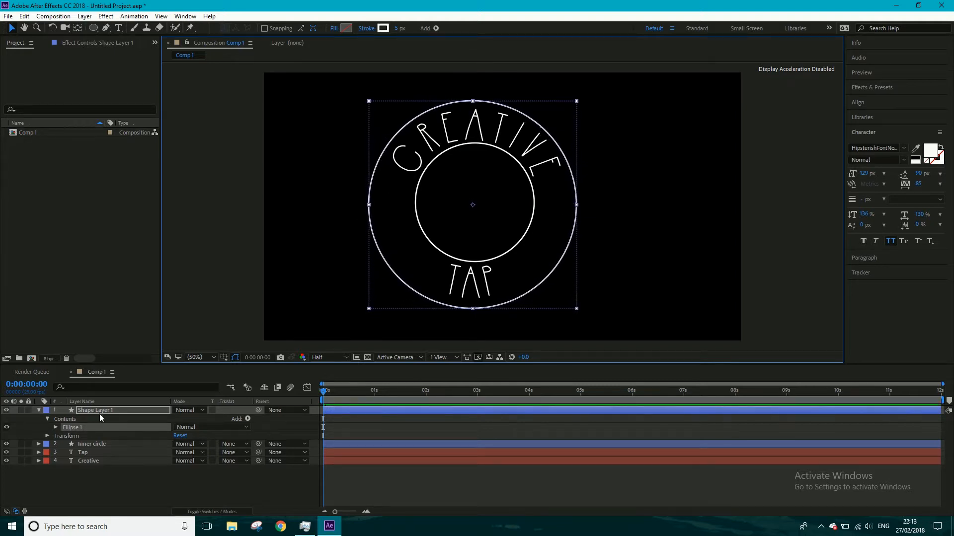
- Set the scale of the larger circle's layer to 98%
click(93, 407)
key(s)
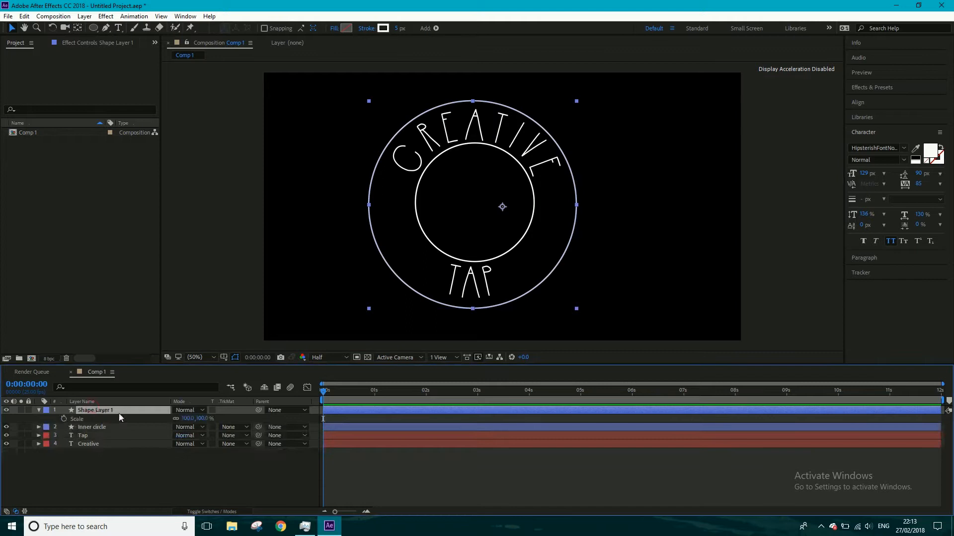
click(182, 419)
text(98)
key(Return)
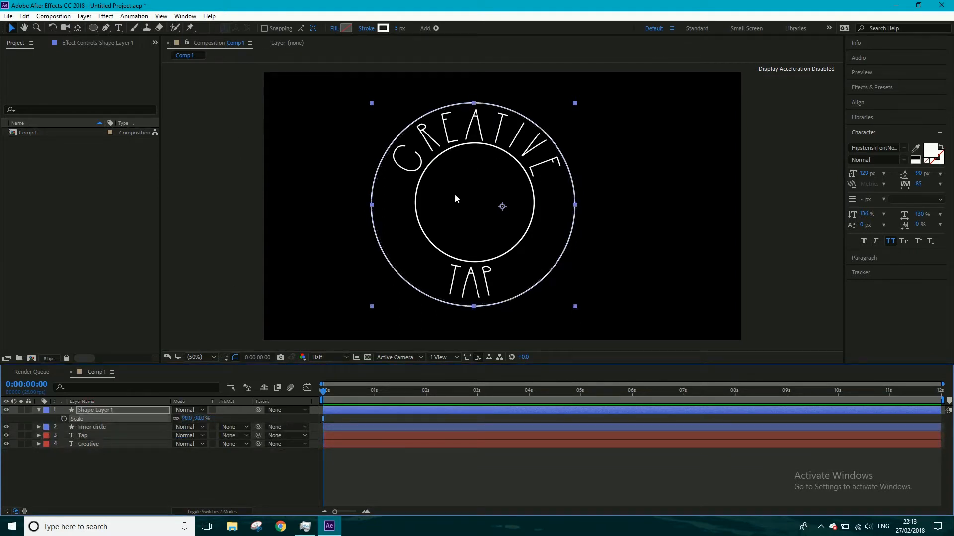
- Nudge the larger circle slightly right and up so it is centered around the inner circle
key(Right)
key(Right)
key(Up)
key(Up)
key(Up)
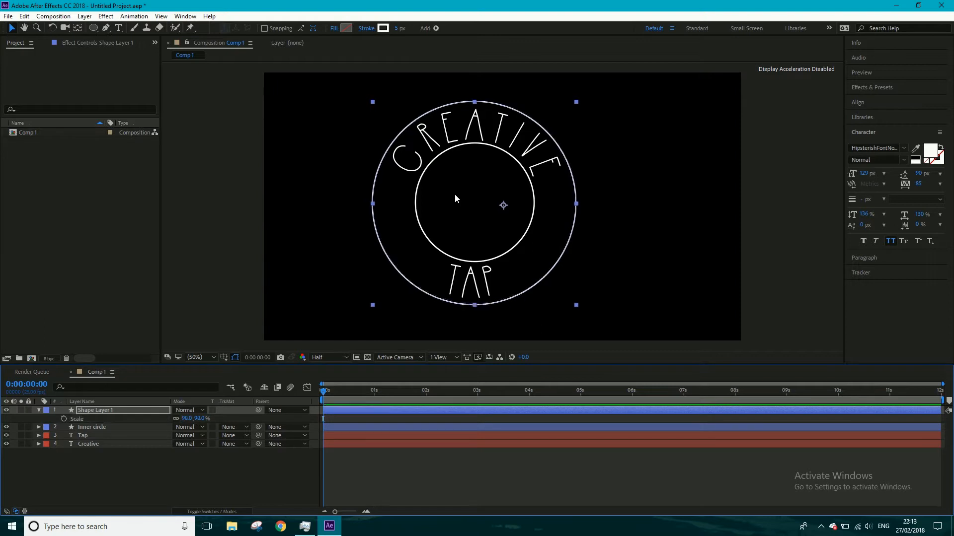
key(Up)
key(Up)
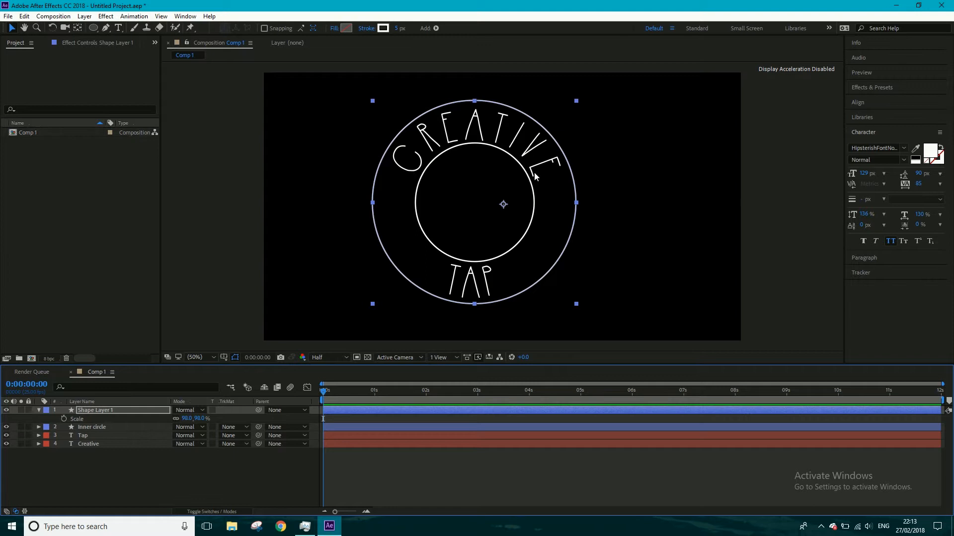
- Set the First Margin of the Creative text's path to 825 to center the word between the circles
click(38, 444)
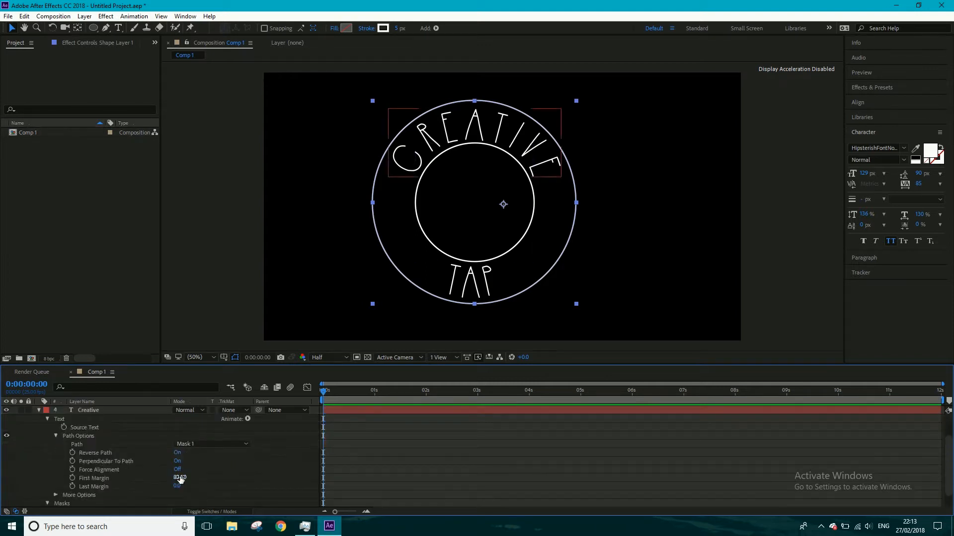
drag(180, 479, 173, 474)
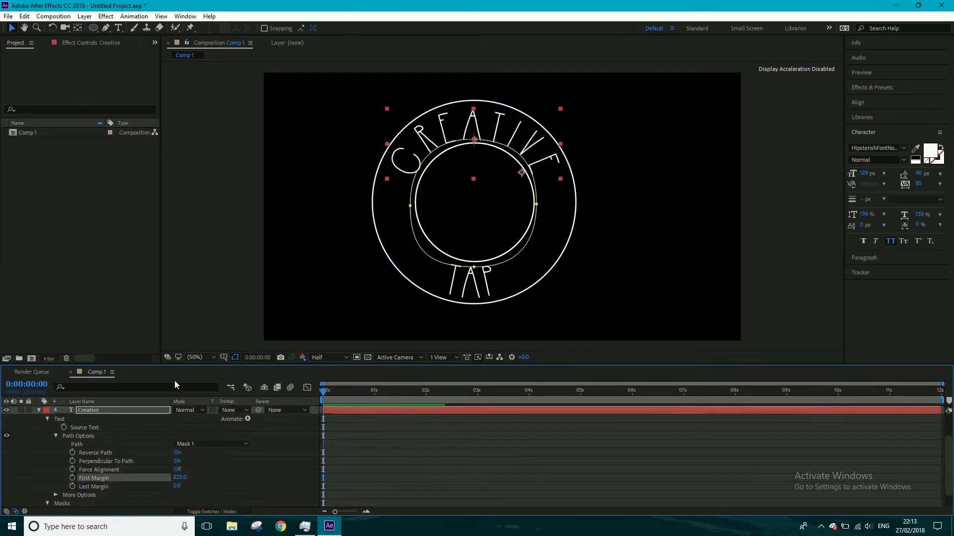
click(196, 306)
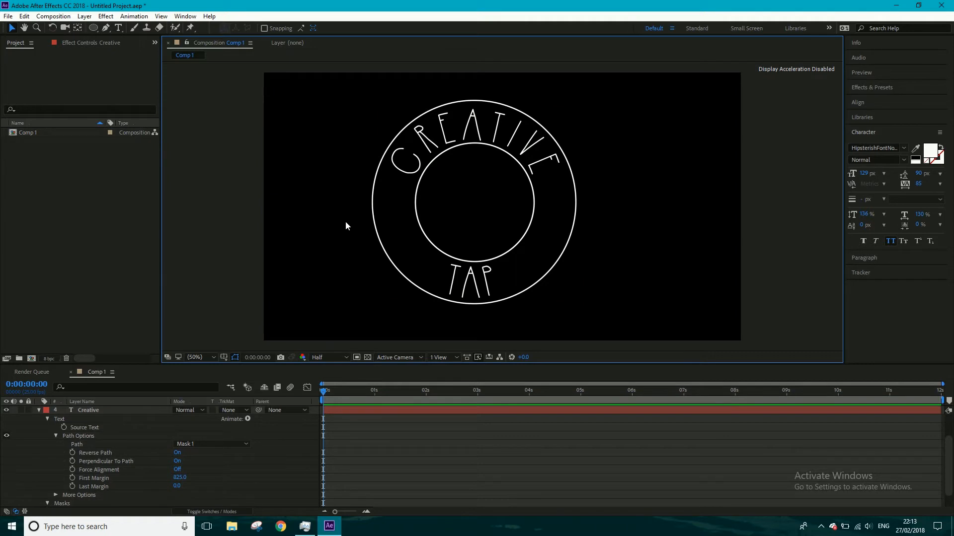
- Rename the larger circle's layer as Outer Circle and collapse its properties
click(38, 409)
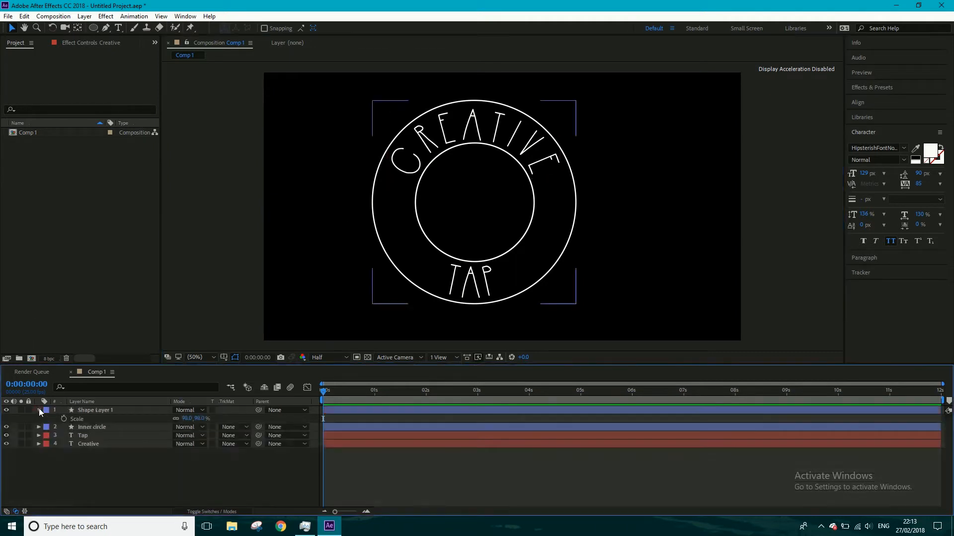
right_click(76, 407)
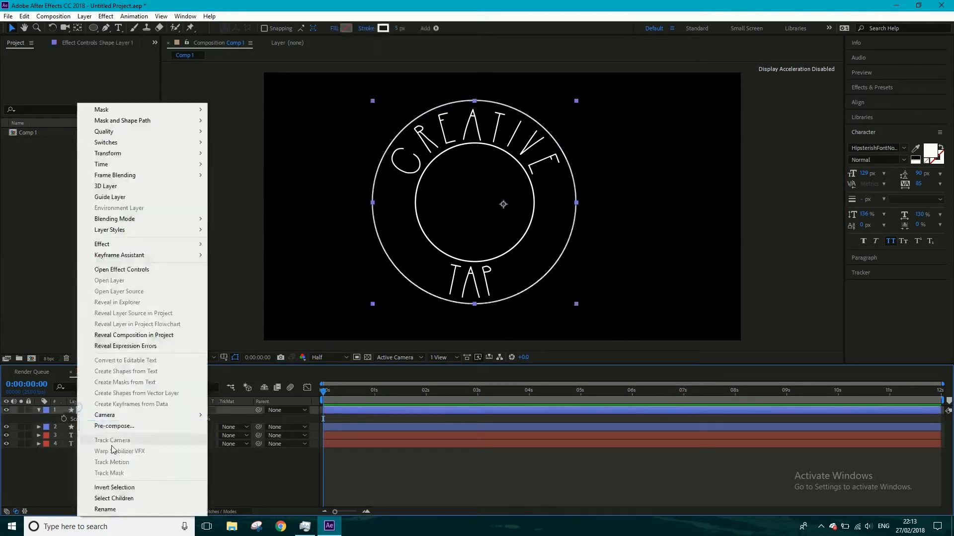
click(105, 516)
text(Outer)
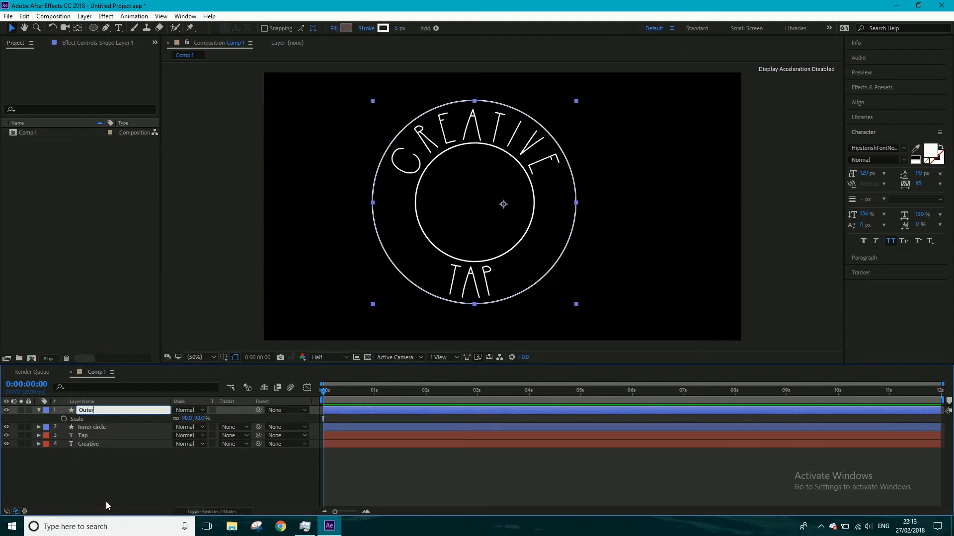
text( Circle)
click(91, 475)
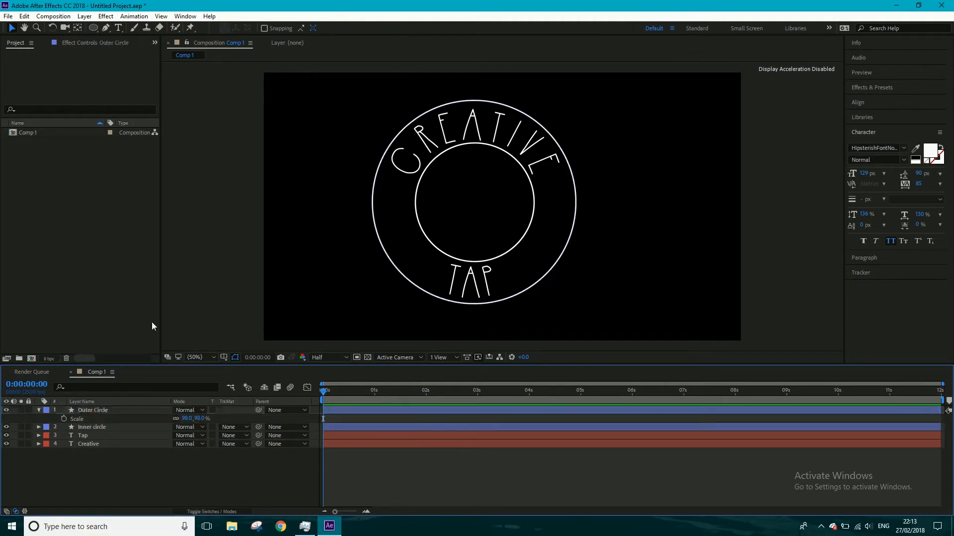
click(39, 410)
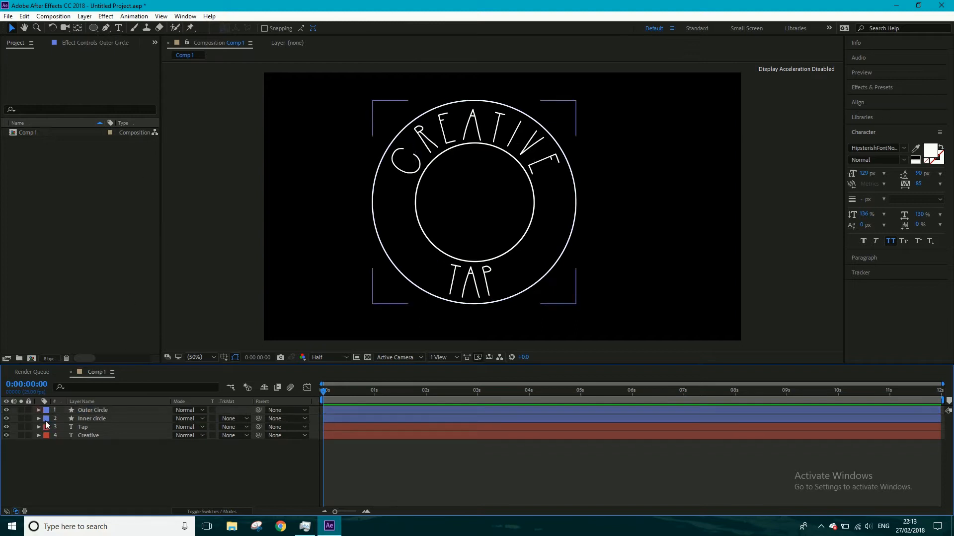
- Activate the Star tool with no layer selected and set its fill to solid white (FFFFFF)
click(94, 409)
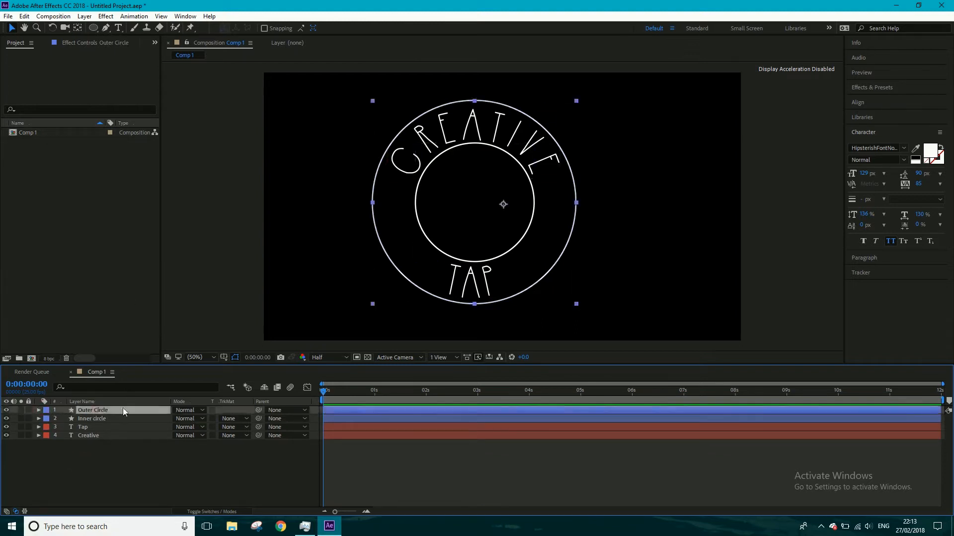
click(96, 32)
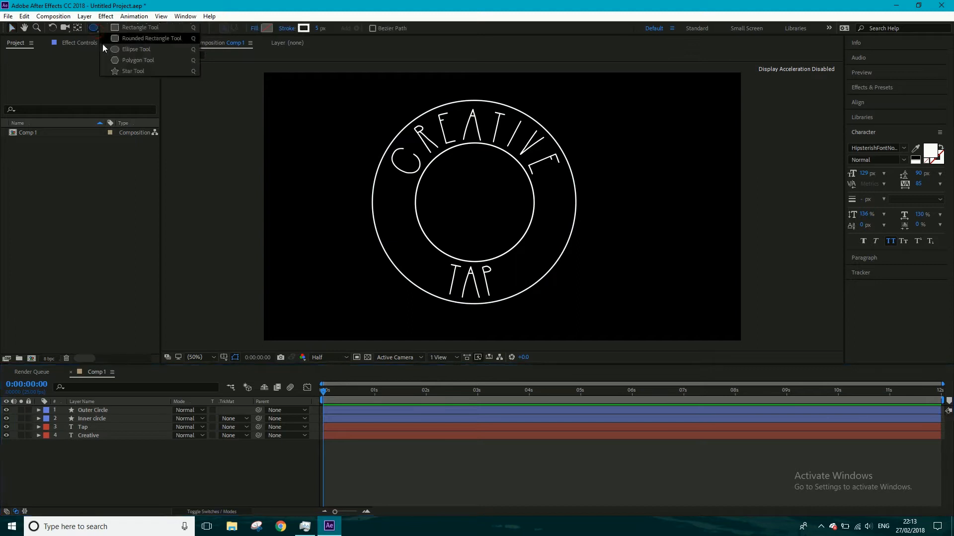
click(125, 72)
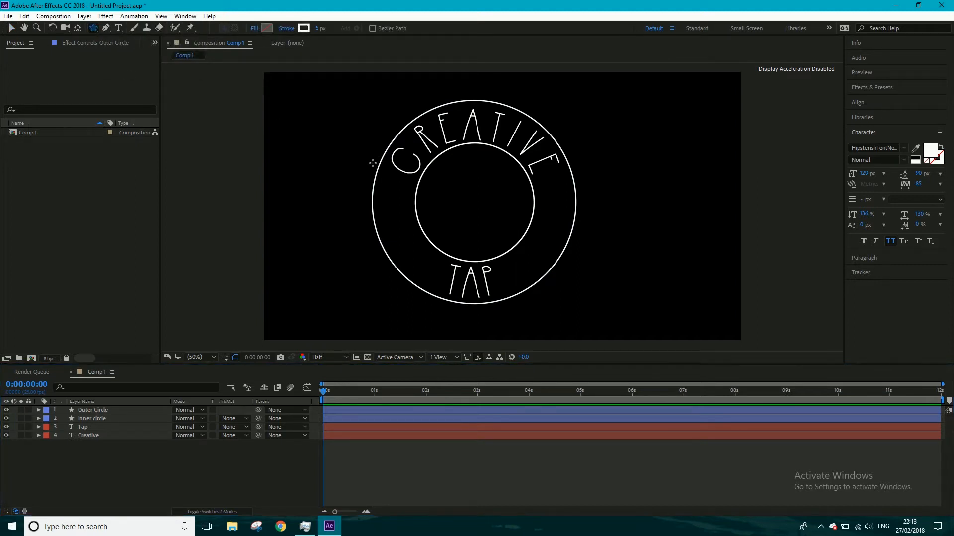
alt+click(265, 29)
click(264, 28)
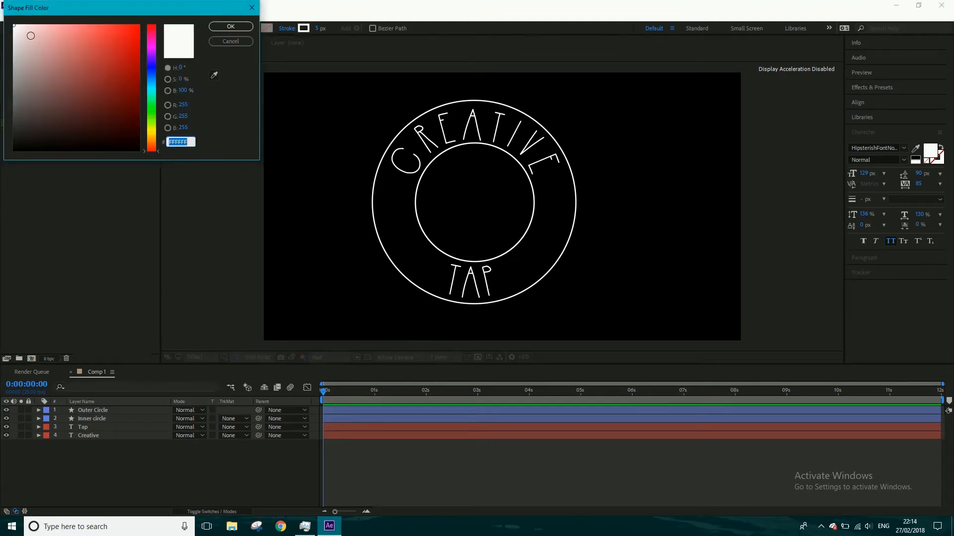
click(218, 28)
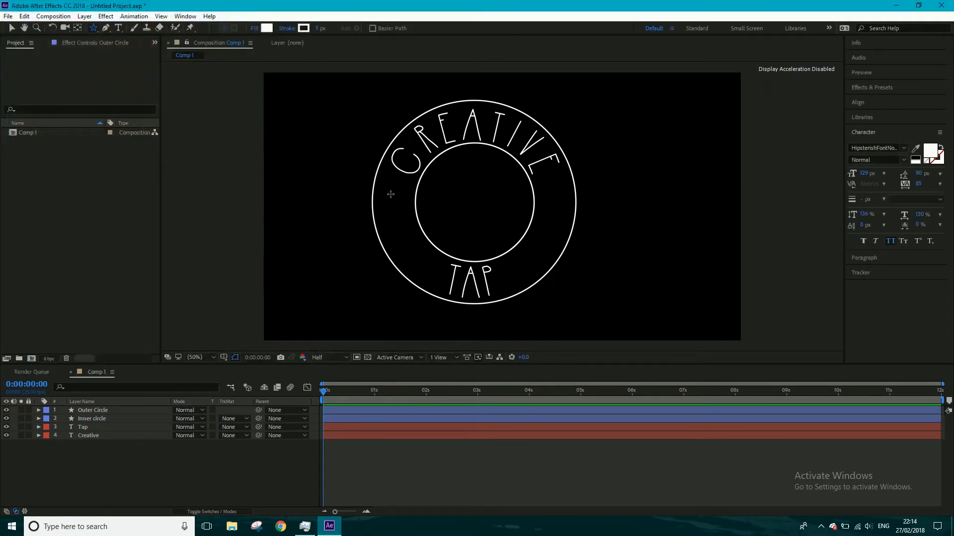
- Draw a small white star below the C of Creative and center it between the inner and outer circles
mouse_move(386, 194)
mouse_down()
mouse_move(396, 201)
mouse_move(403, 178)
mouse_move(401, 209)
mouse_move(379, 205)
mouse_up()
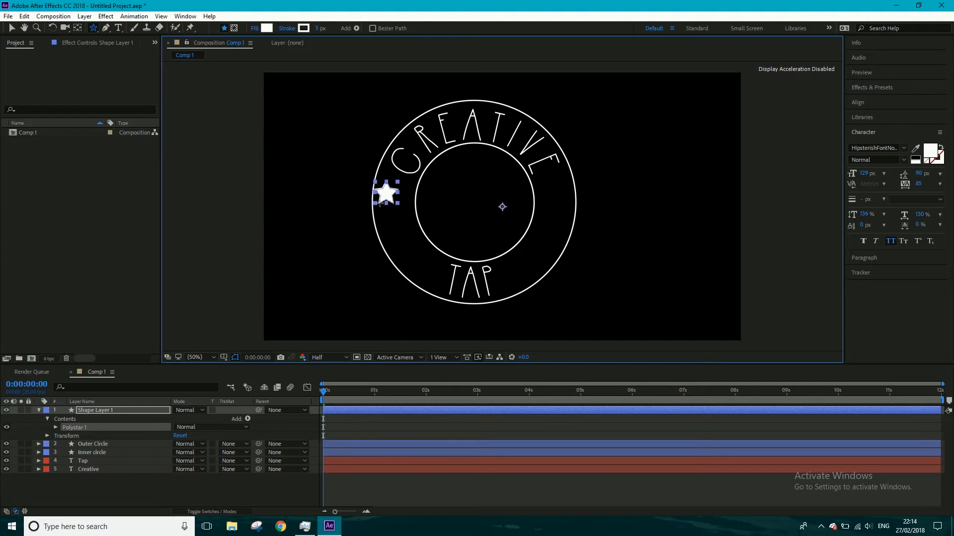
click(10, 28)
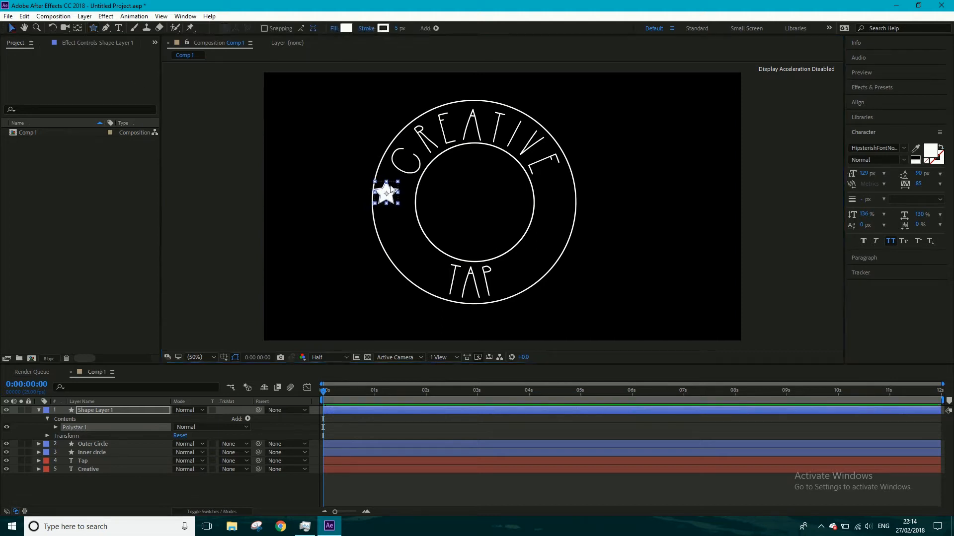
drag(391, 195, 397, 197)
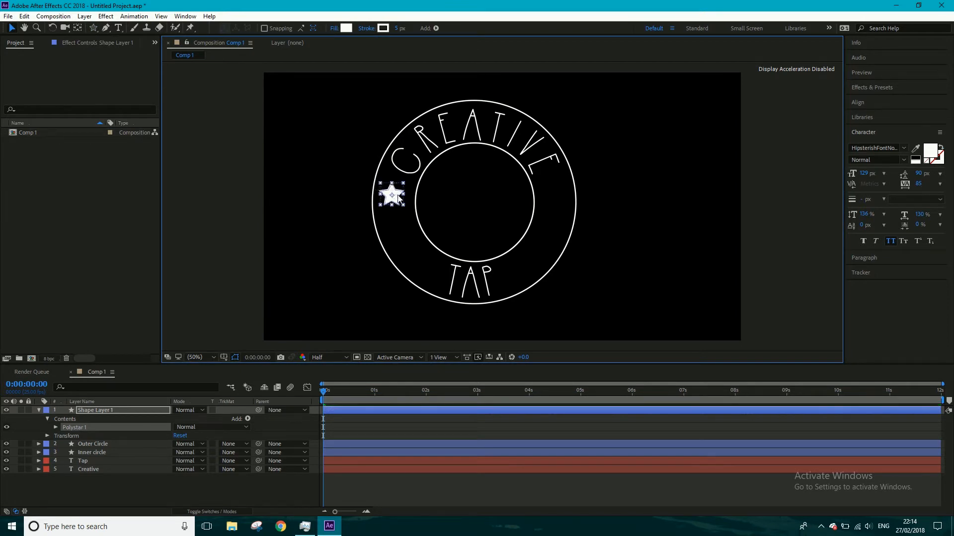
key(Right)
key(Right)
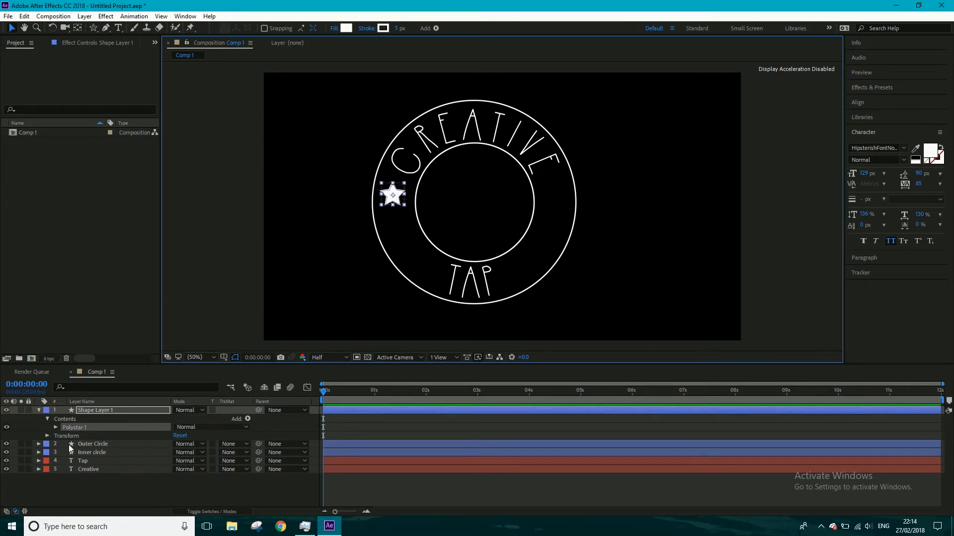
- Rename the new star shape layer as Star Left and collapse its properties
right_click(113, 482)
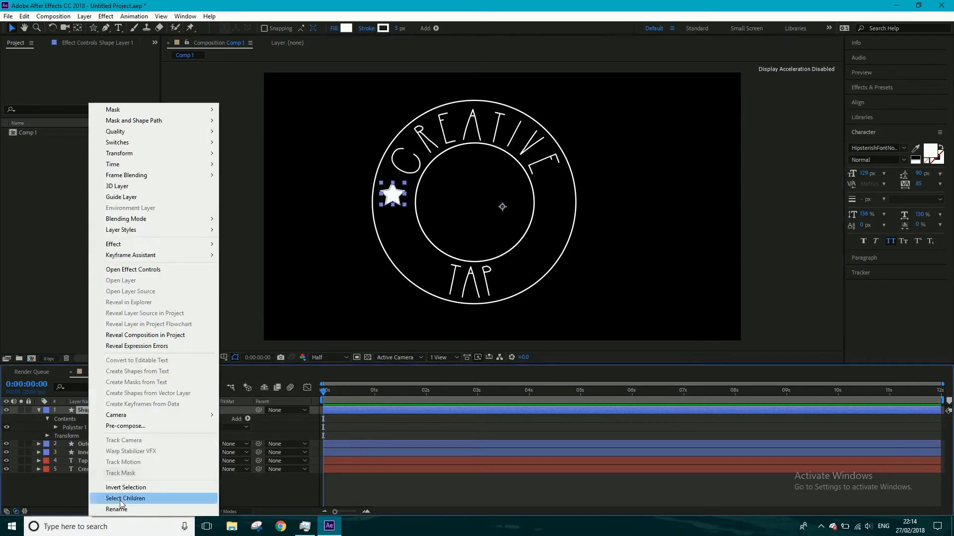
click(121, 500)
text(Star)
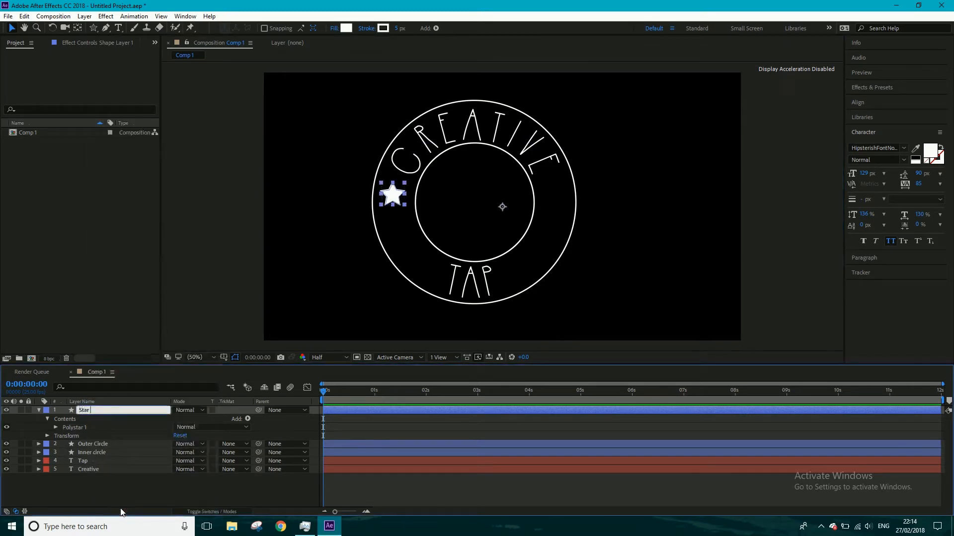
text( Left)
click(82, 491)
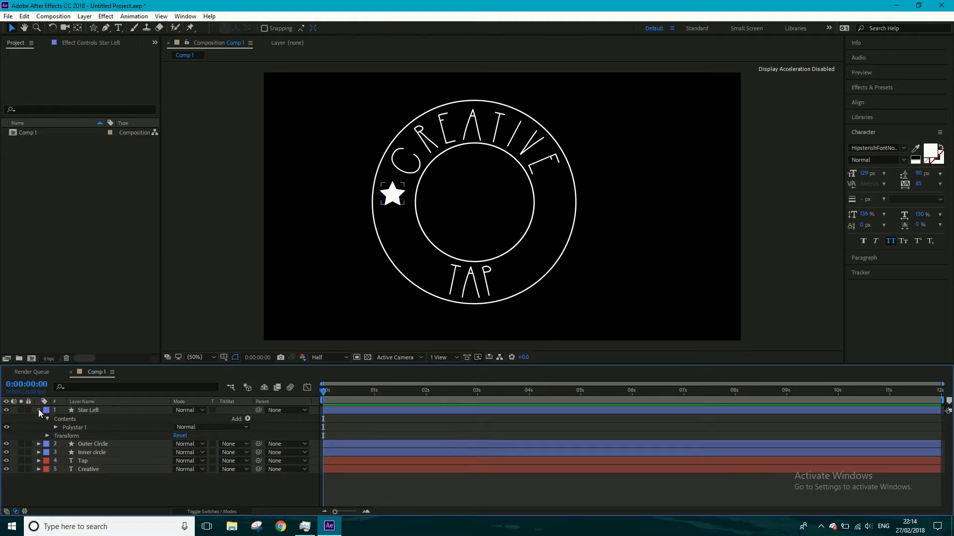
click(39, 410)
- Duplicate the Star Left layer and rename the copy as Star Right
click(83, 411)
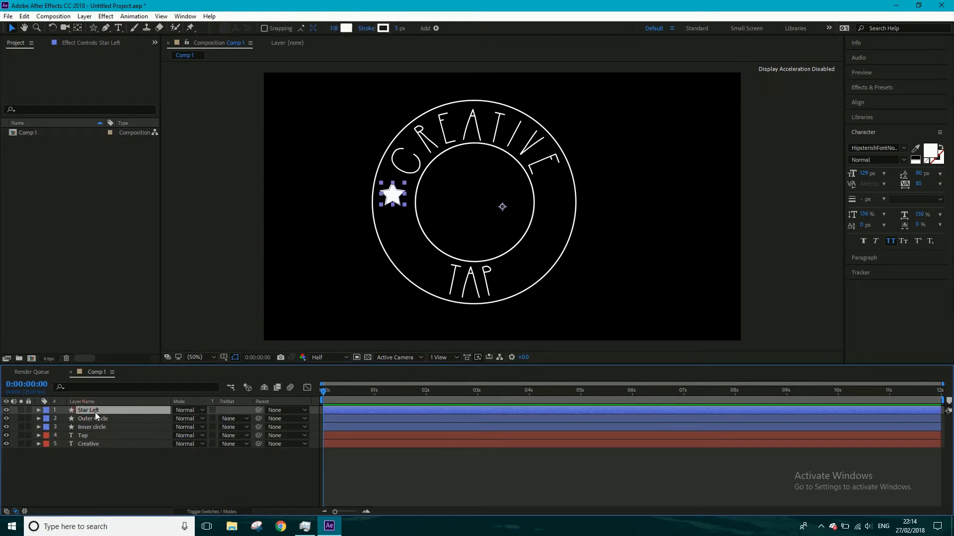
key(ctrl+d)
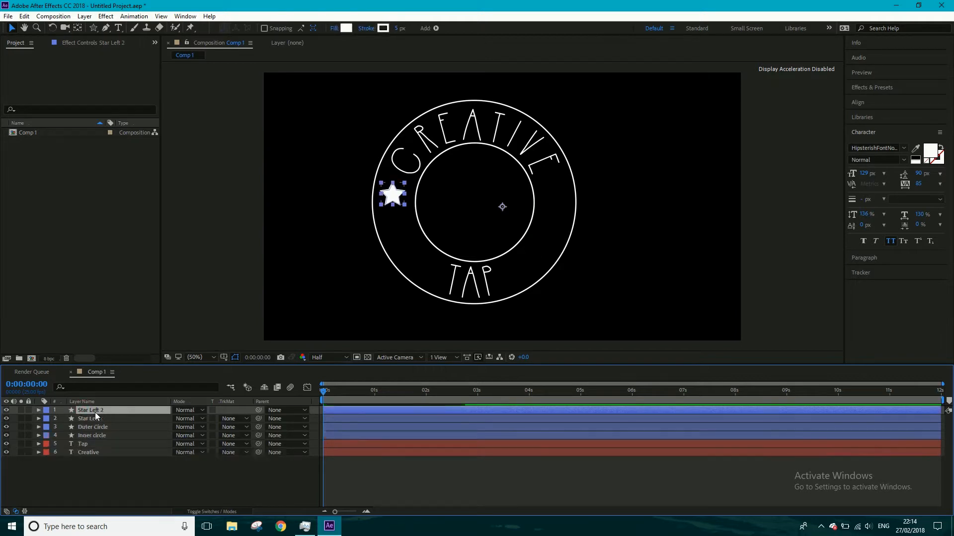
right_click(103, 410)
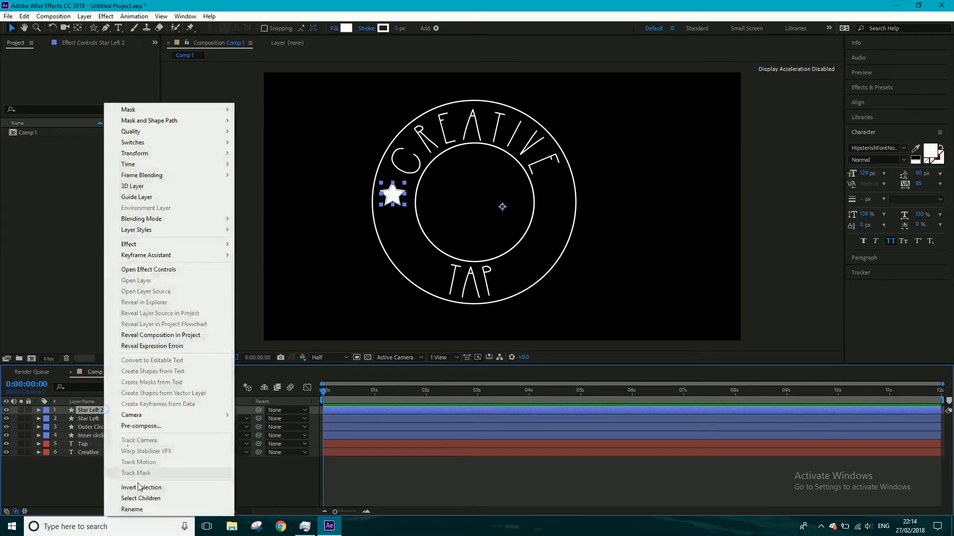
click(135, 510)
drag(111, 411, 92, 410)
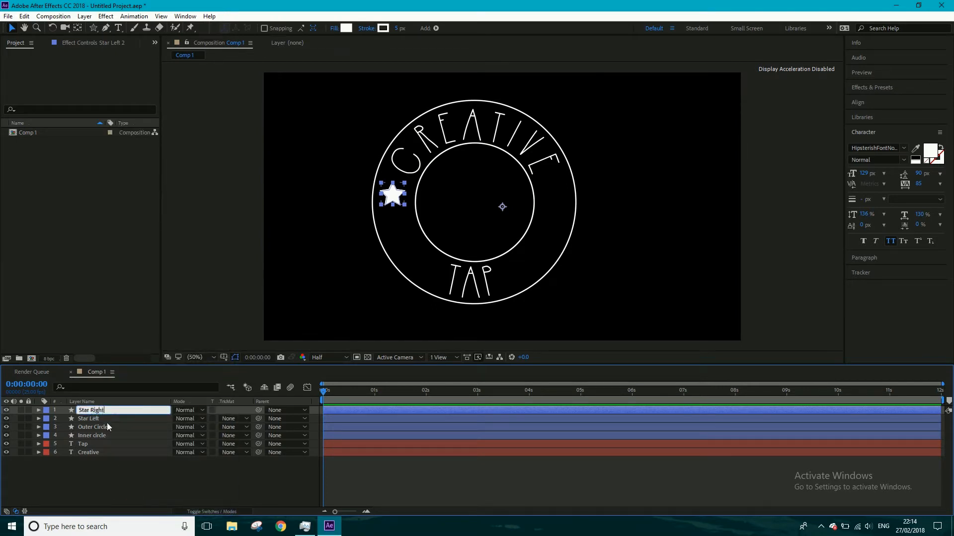
text(Right)
click(104, 473)
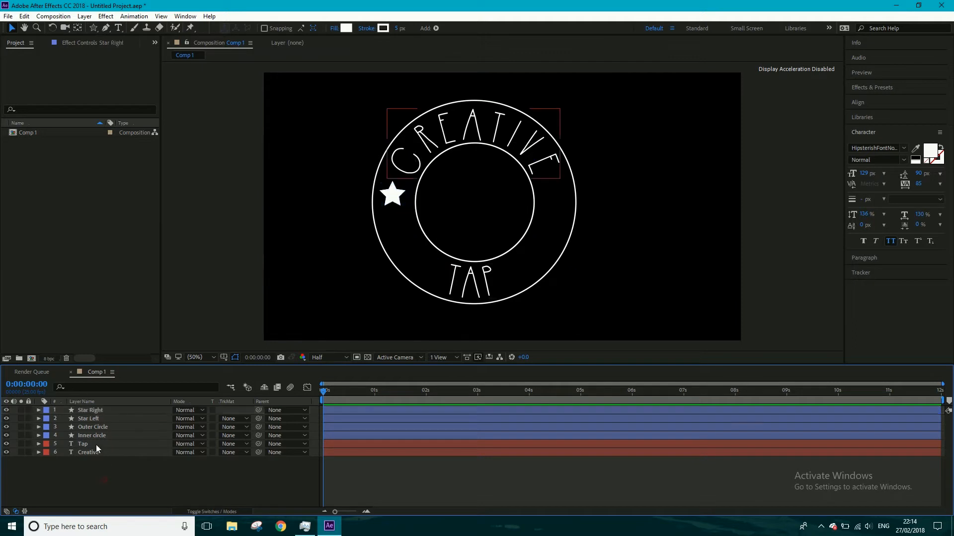
- Move the Star Right star horizontally to the opposite side of the ring, below the final E of Creative
click(86, 410)
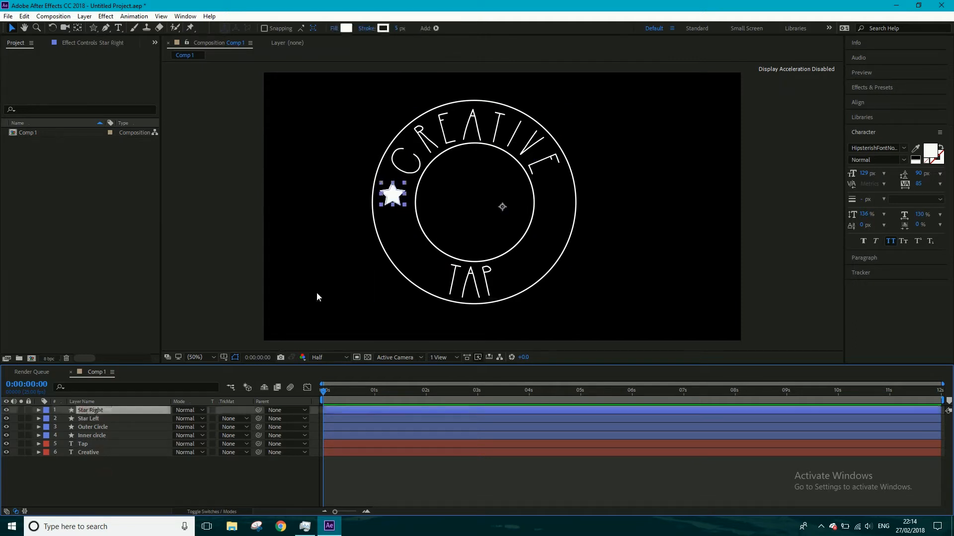
click(392, 198)
drag(392, 198, 552, 202)
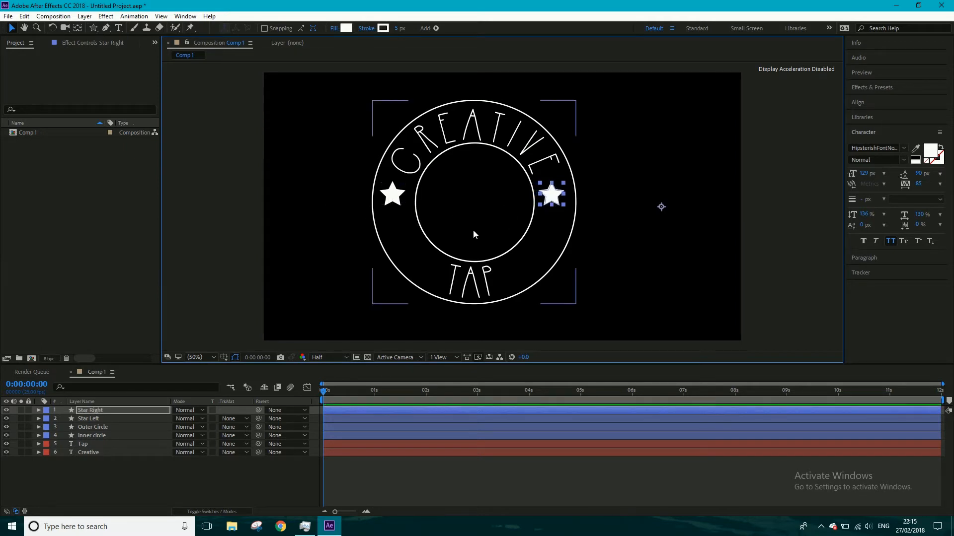
- Nudge the Star Left star slightly inward to center it between the inner and outer circles
click(392, 199)
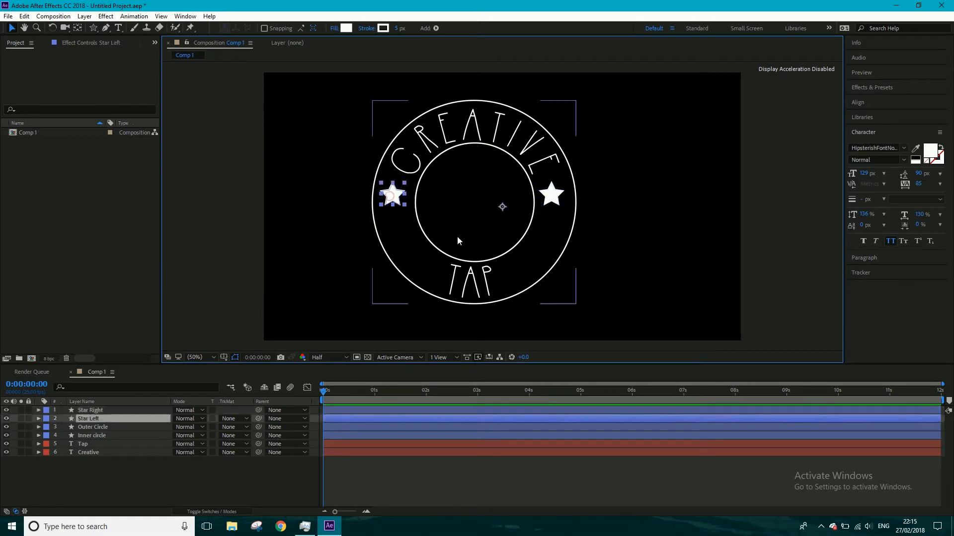
key(Right)
key(Right)
key(Right)
key(Right)
key(Right)
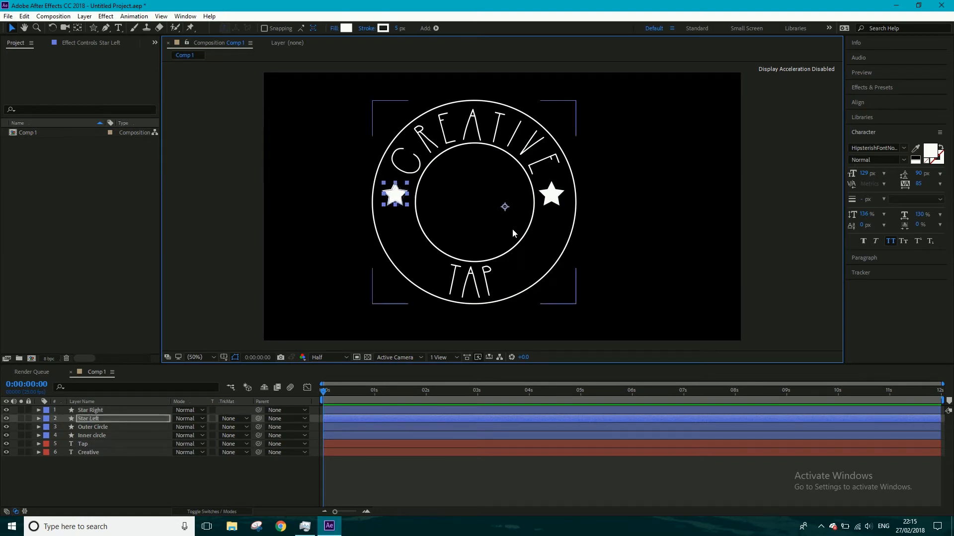
- Select both stars together and lower them to the vertical middle of the circles, leaving no layer selected
shift+click(555, 198)
key(shift+Down)
key(shift+Down)
key(shift+Down)
key(shift+Down)
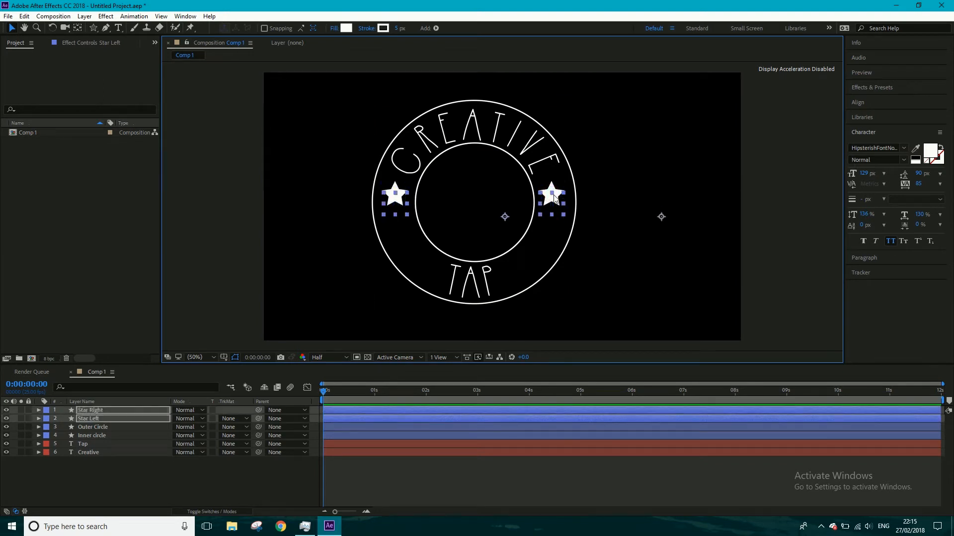
key(Up)
key(Up)
key(Up)
key(Up)
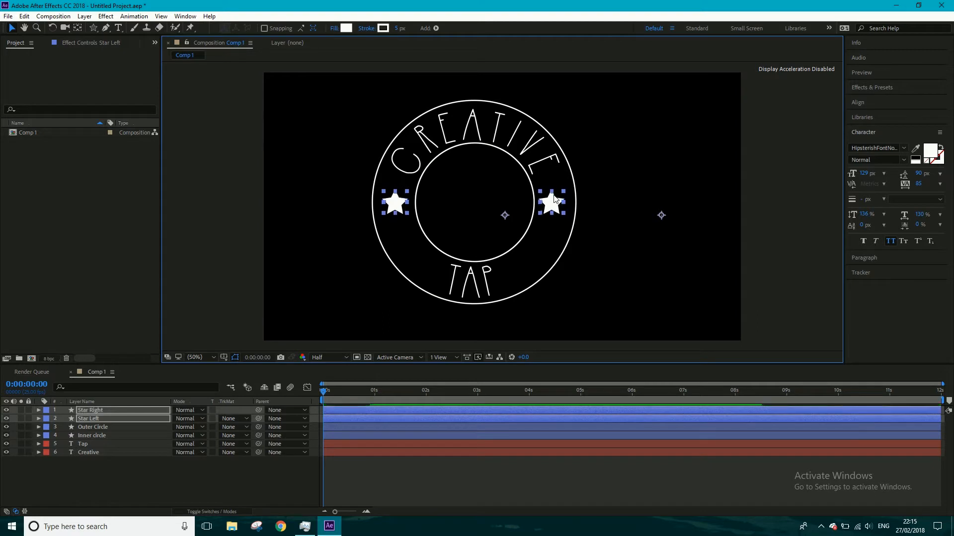
click(99, 268)
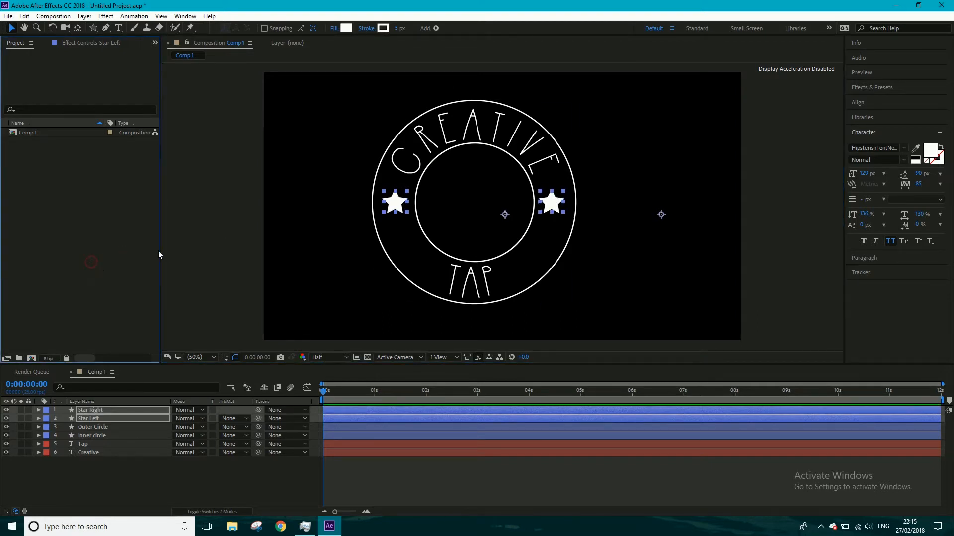
click(135, 483)
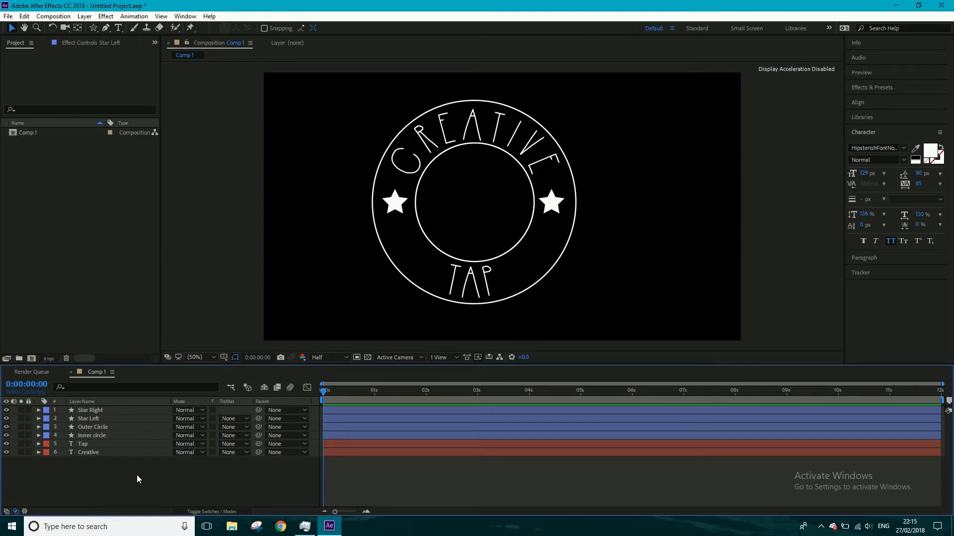
- Choose the Illustrator file tap2 from the Desktop's Creative Tap > logo folder for import
double_click(43, 204)
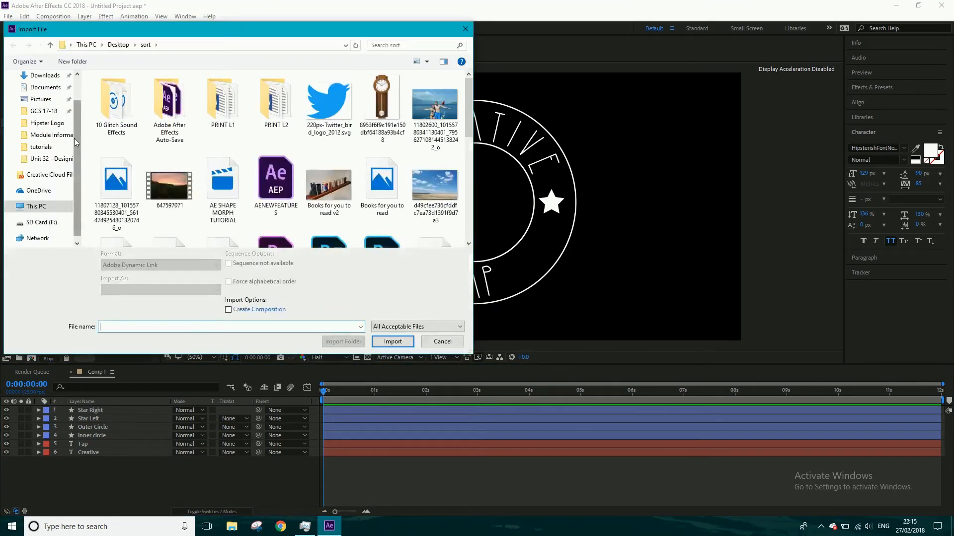
drag(74, 138, 74, 111)
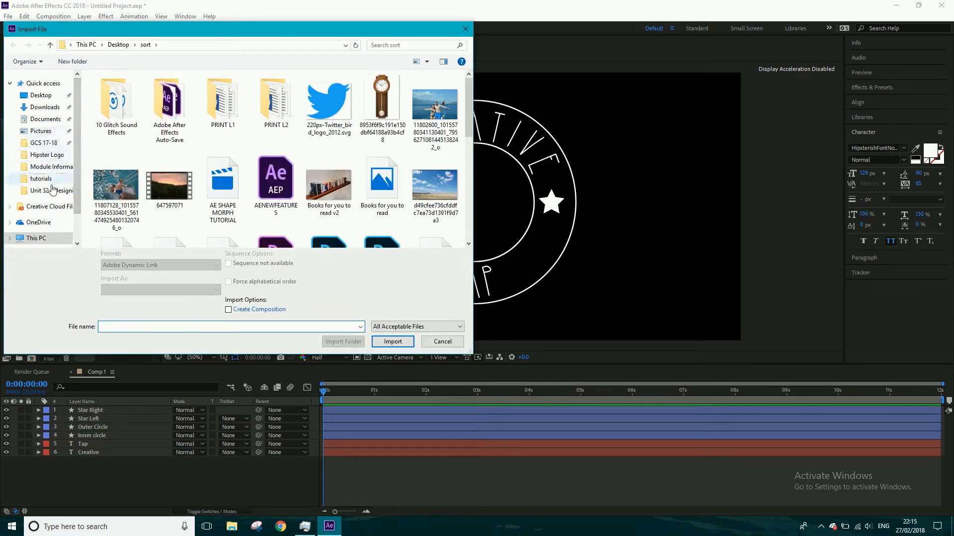
click(40, 95)
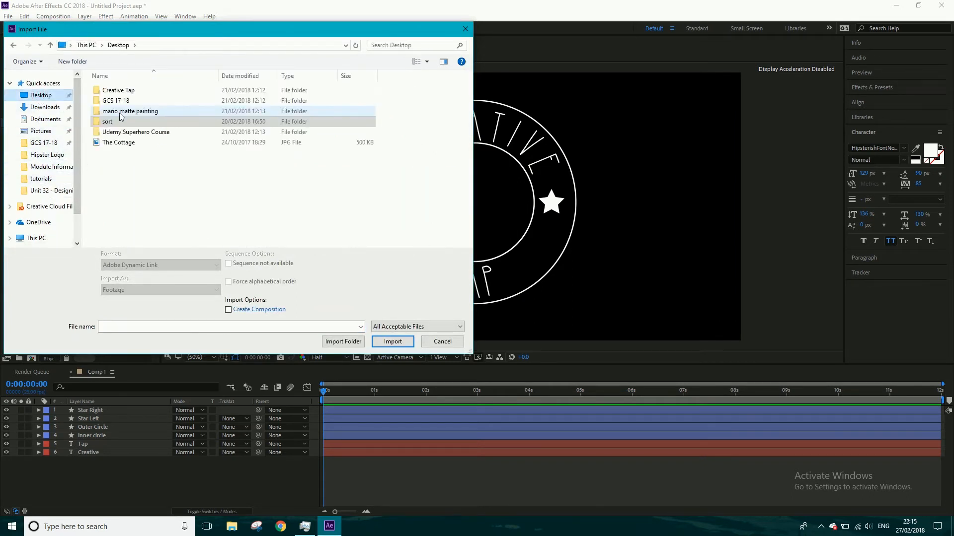
double_click(128, 90)
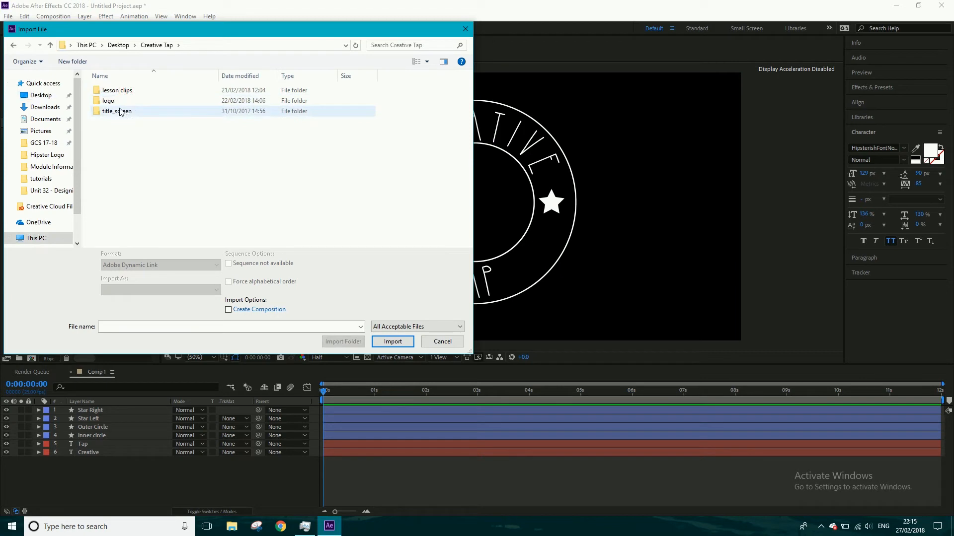
double_click(110, 101)
click(112, 113)
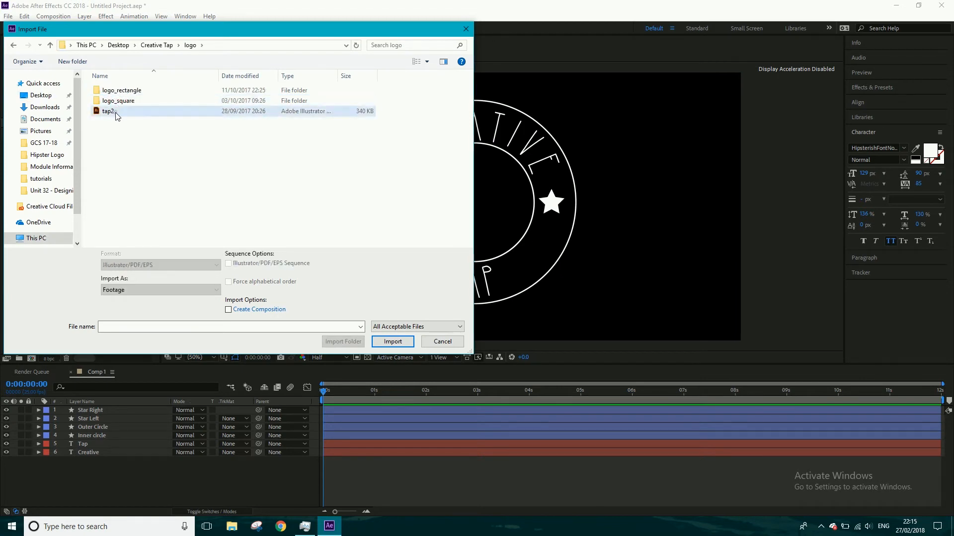
click(392, 342)
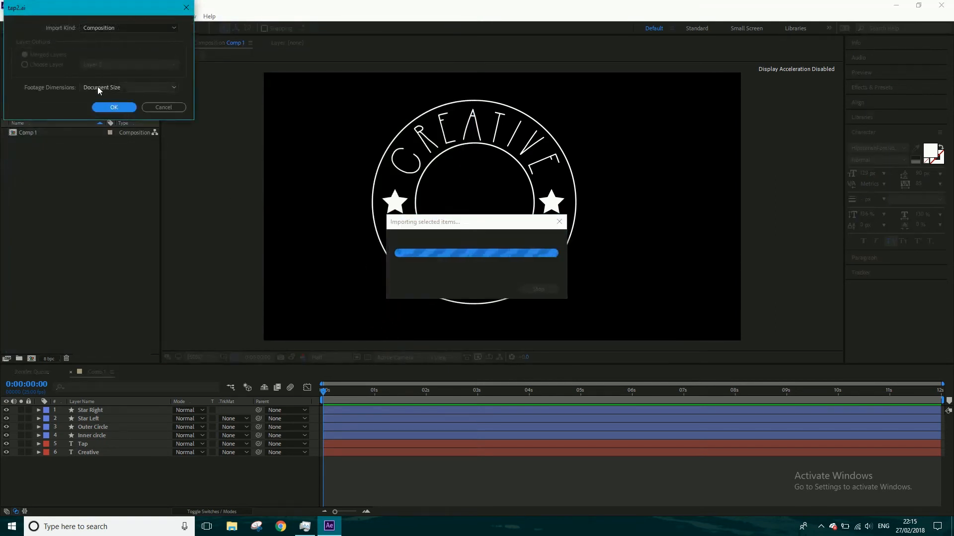
- Import tap2 as a composition with Layer Size footage dimensions and place it above all layers in Comp 1
click(97, 90)
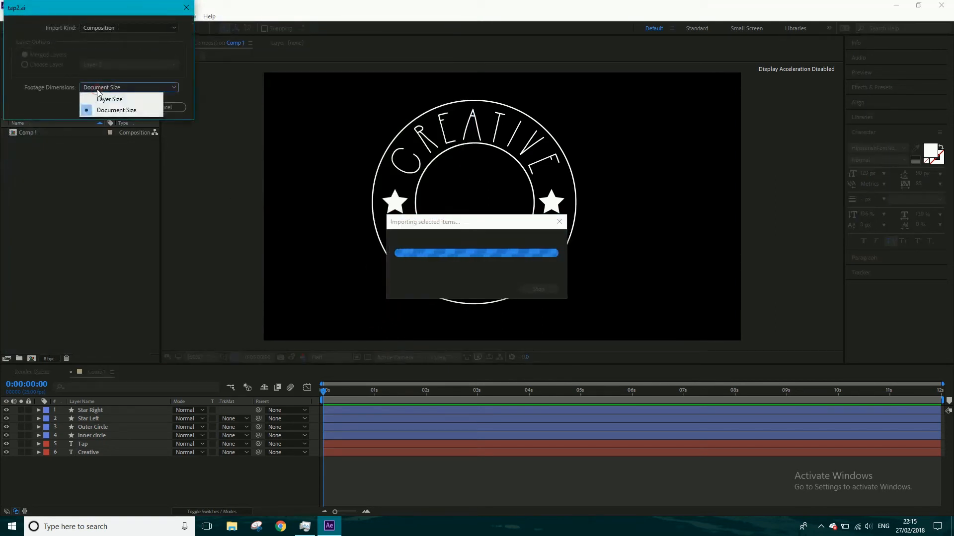
click(111, 99)
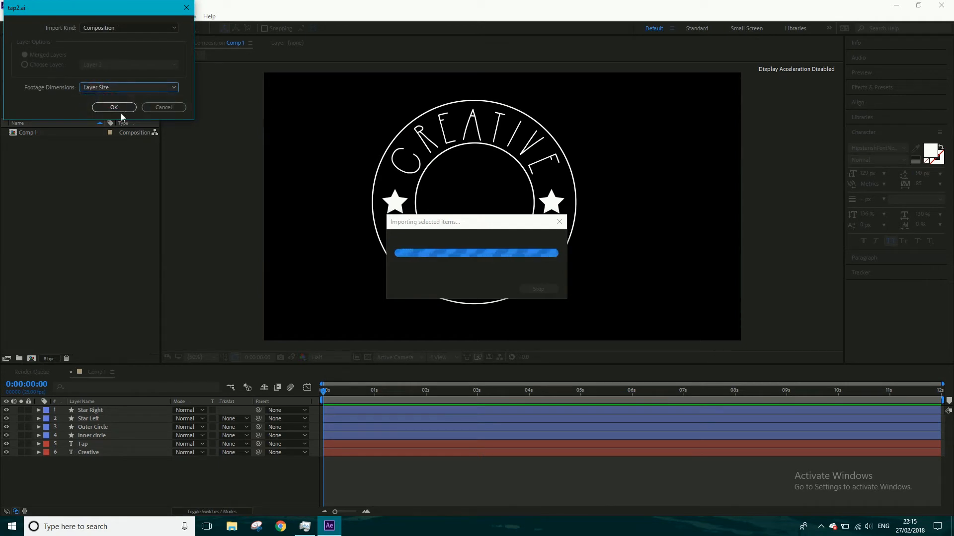
click(114, 107)
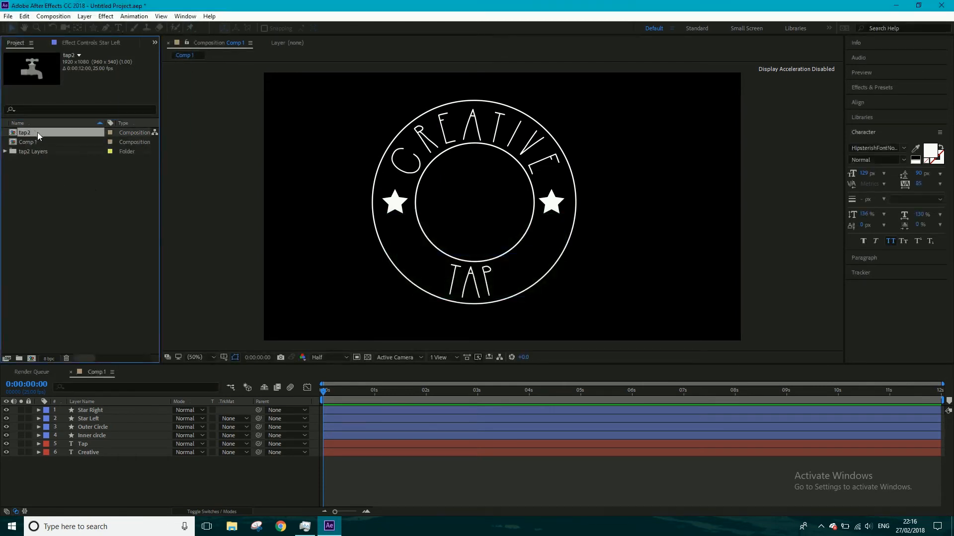
drag(37, 133, 93, 410)
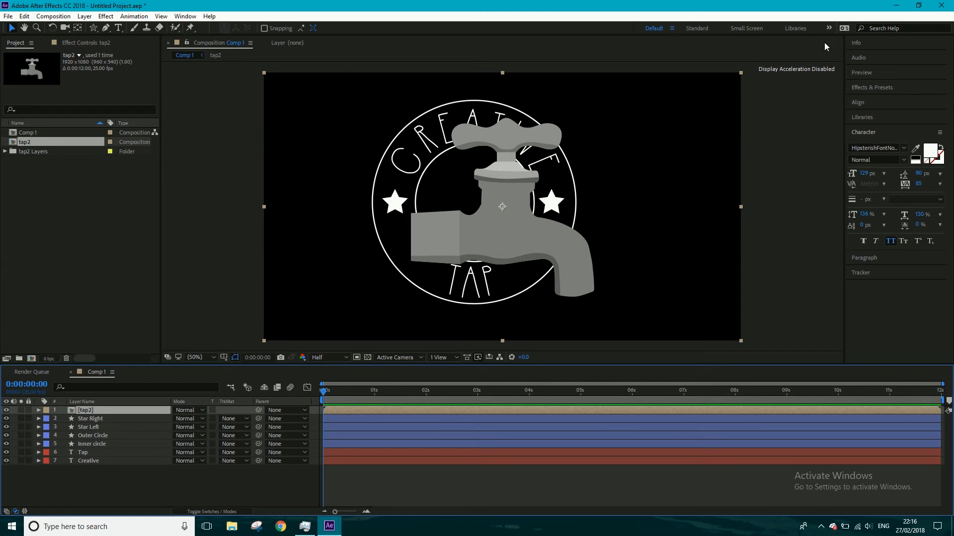
- Find the Levels effect by searching for levels and apply it to the tap2 layer
click(880, 89)
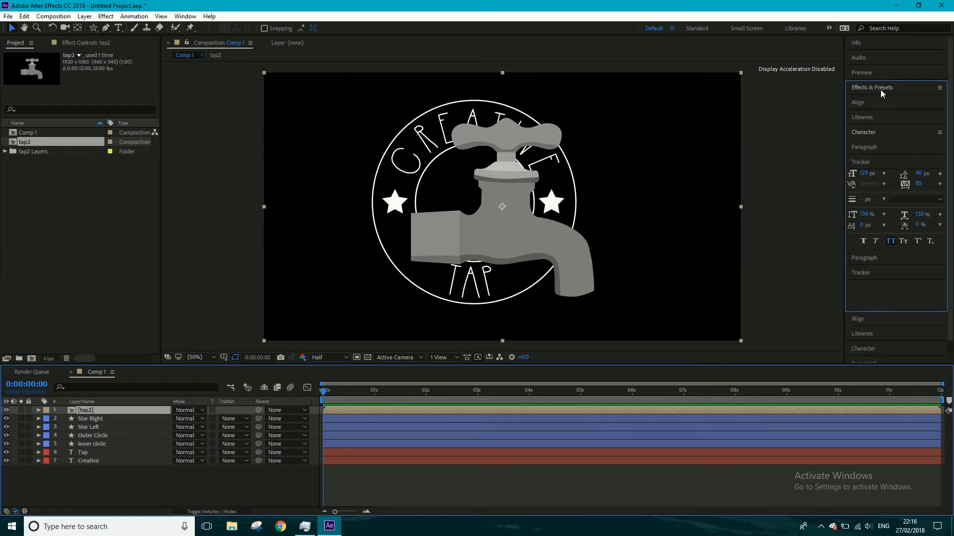
click(870, 101)
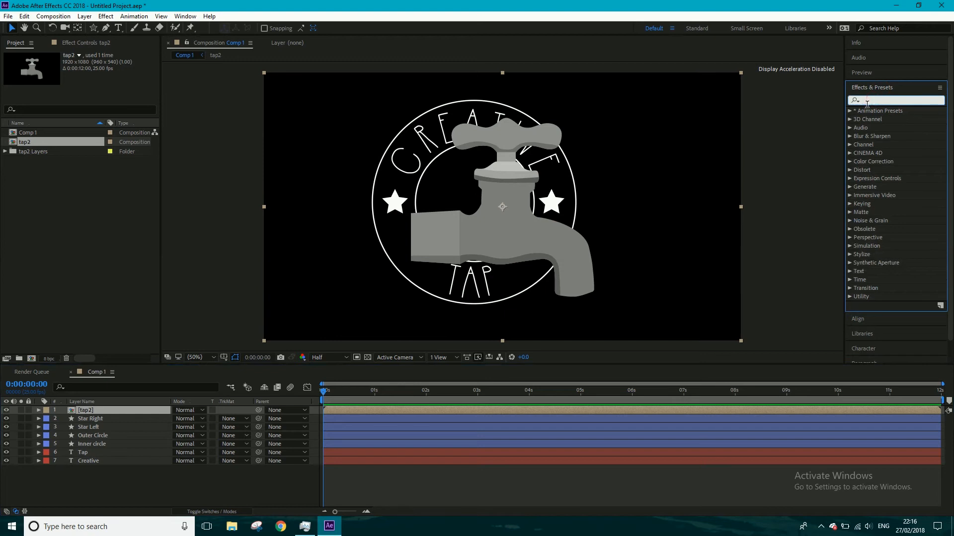
text(levels)
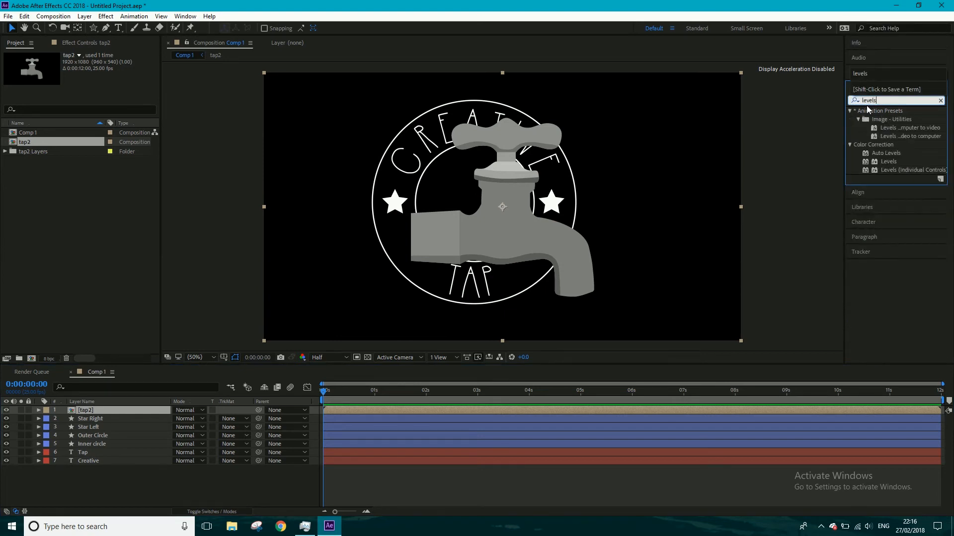
drag(889, 161, 107, 411)
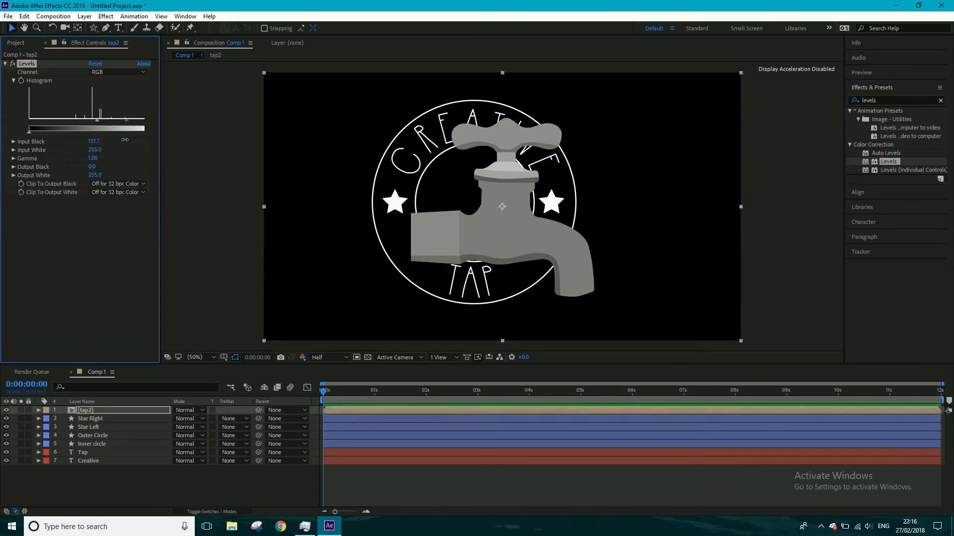
- Whiten the tap by lowering the Levels Input Black to about -1512, reducing Input White and adjusting Output Black
drag(125, 140, 43, 151)
click(95, 142)
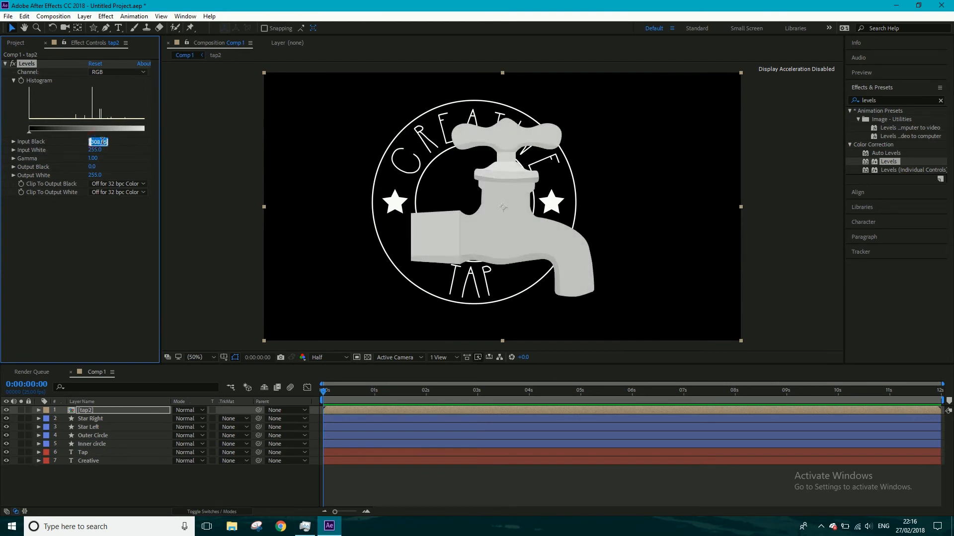
click(126, 149)
drag(95, 143, 13, 174)
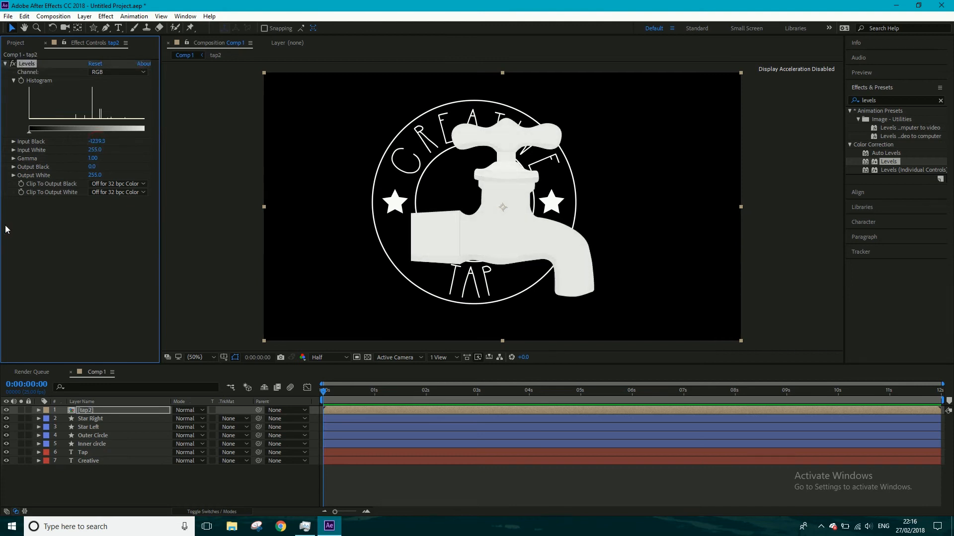
drag(95, 143, 18, 185)
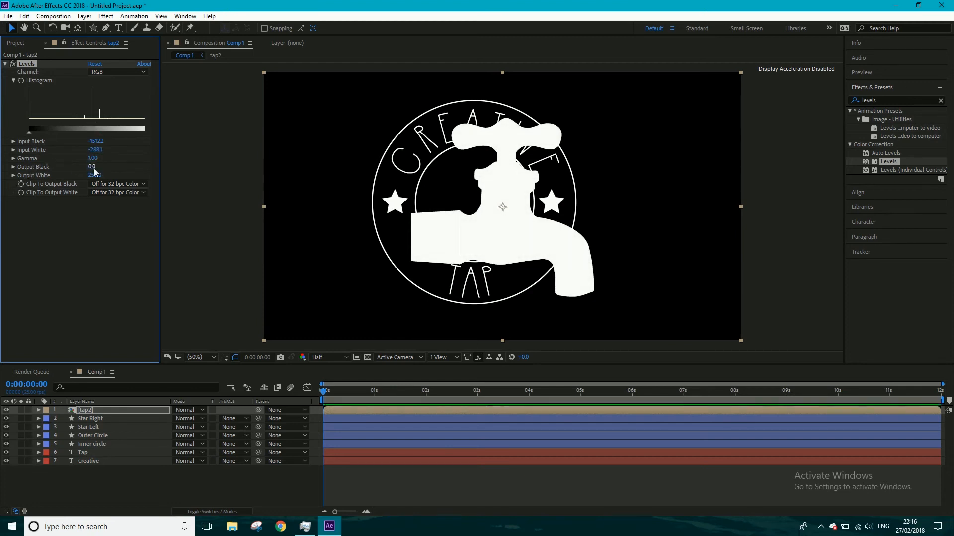
drag(92, 167, 135, 163)
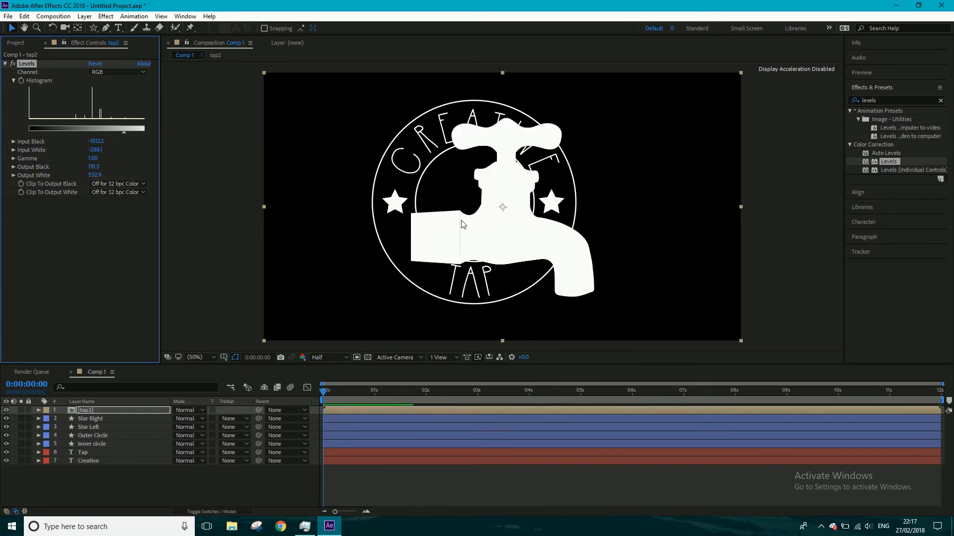
- Disable the Levels effect on tap2, and apply the Curves effect to the layer after searching for curv
click(6, 63)
click(12, 64)
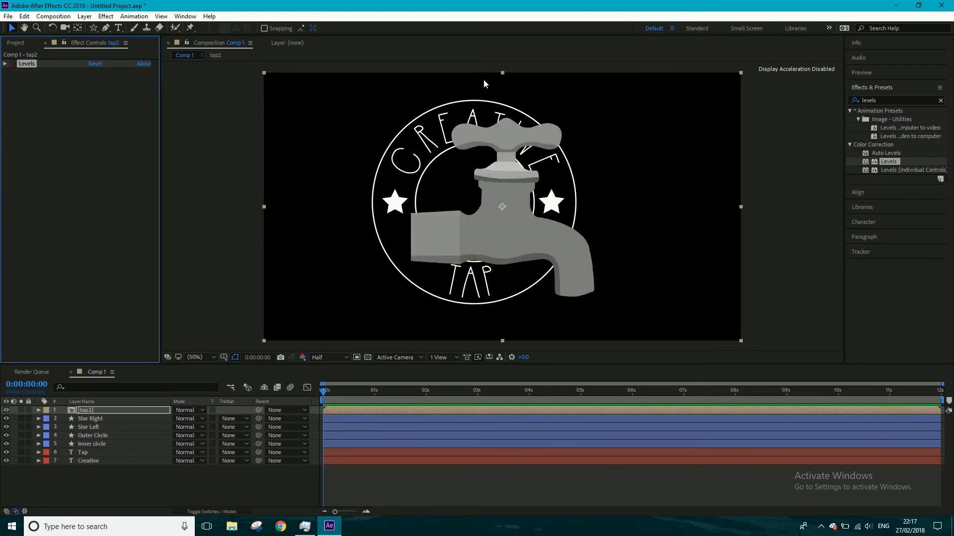
click(896, 100)
text(curv)
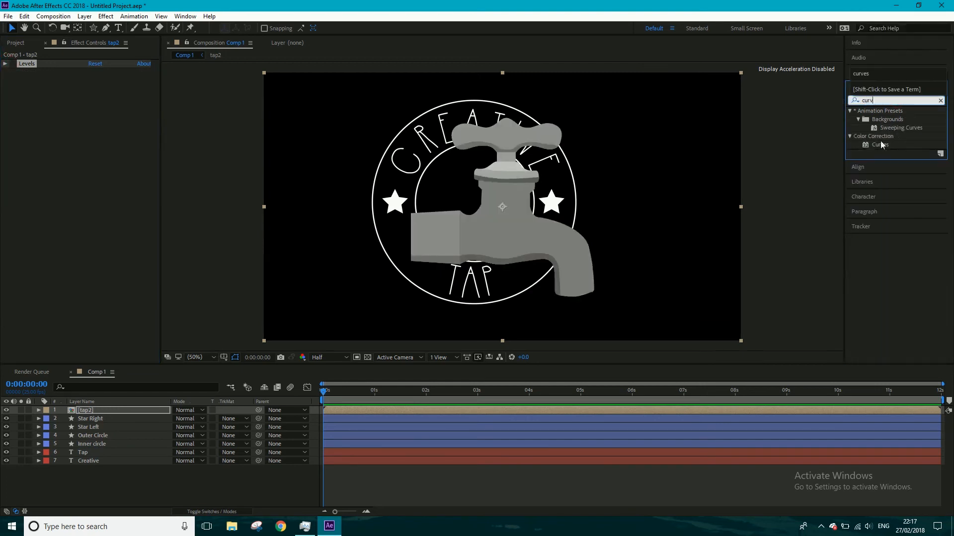
drag(879, 145, 642, 410)
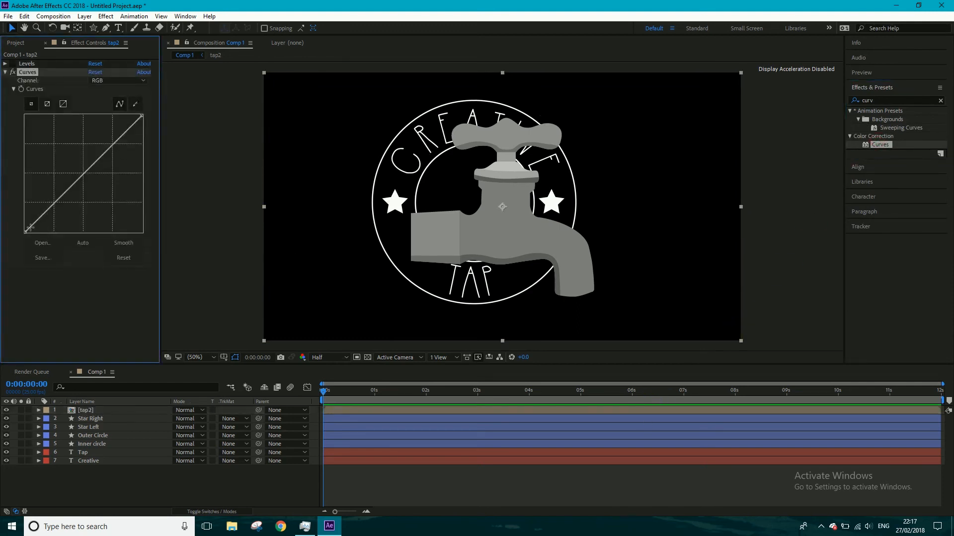
- Whiten the tap by raising the RGB curve's black point to maximum output, and delete the Levels effect
drag(25, 232, 20, 102)
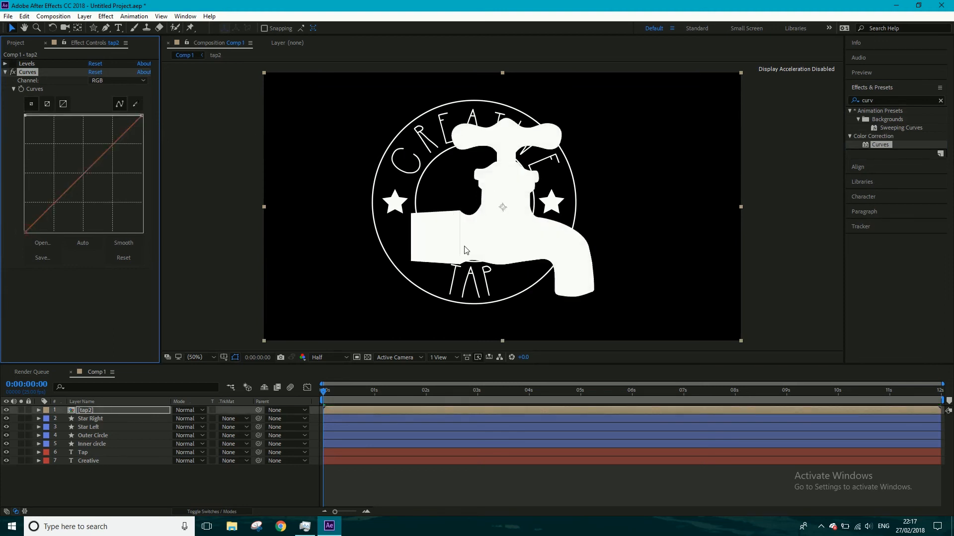
click(13, 63)
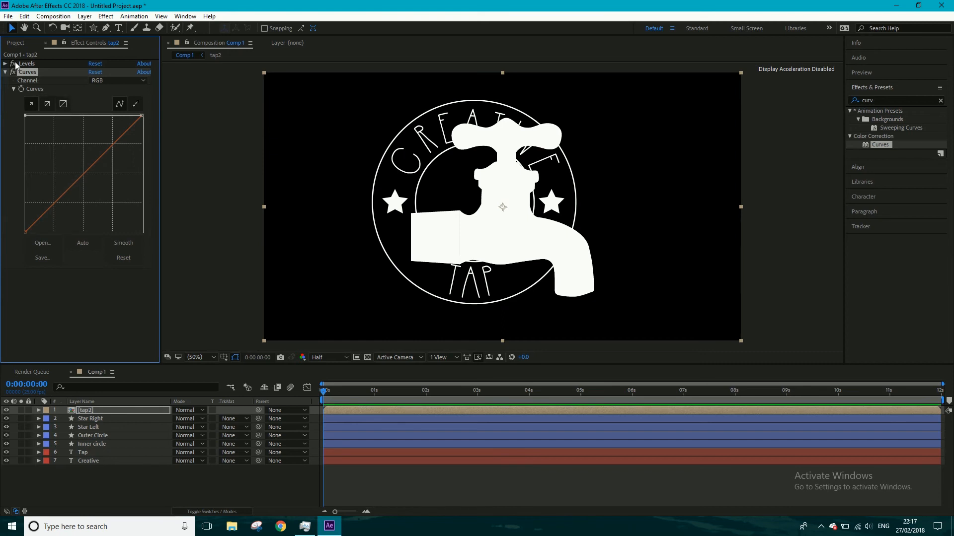
click(28, 64)
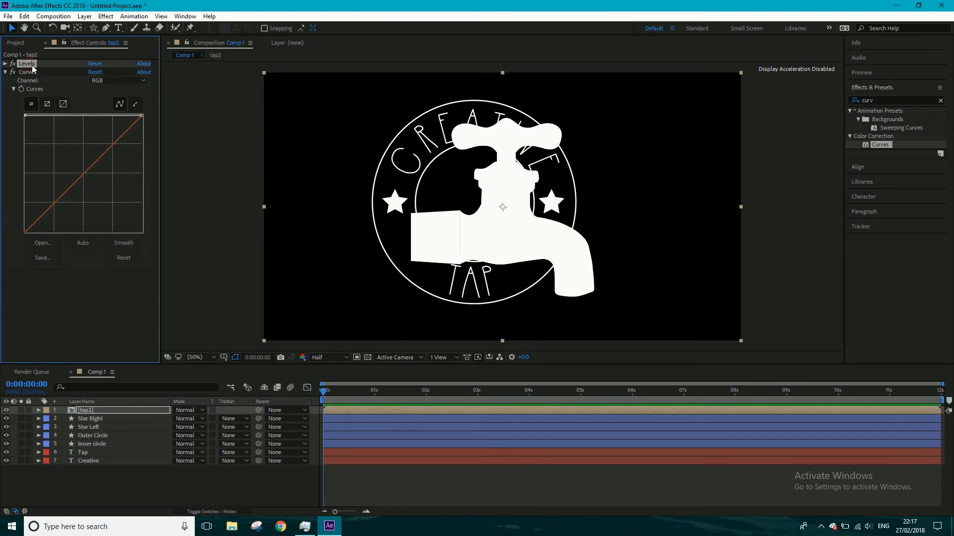
key(Delete)
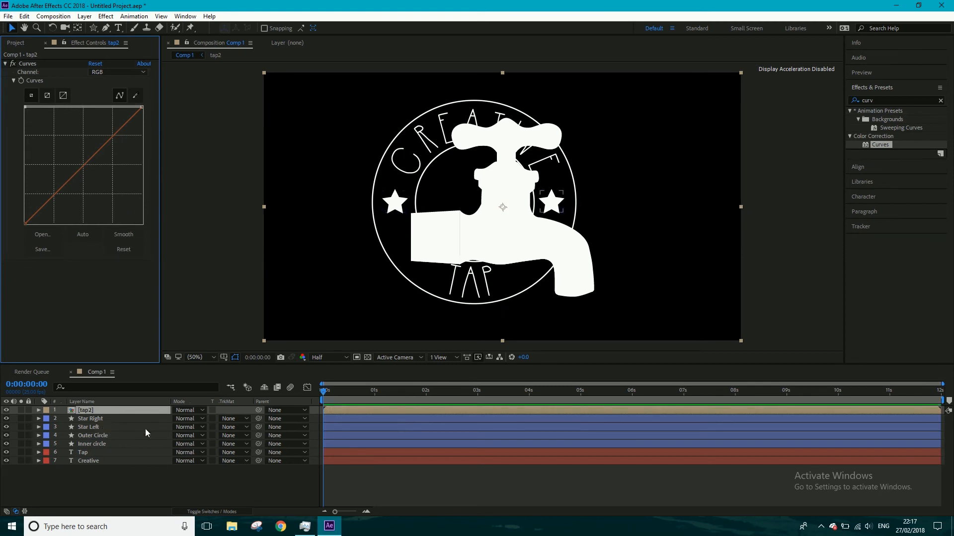
- Scale the tap2 layer to 38% and move the tap into the middle of the inner circle
key(s)
click(185, 418)
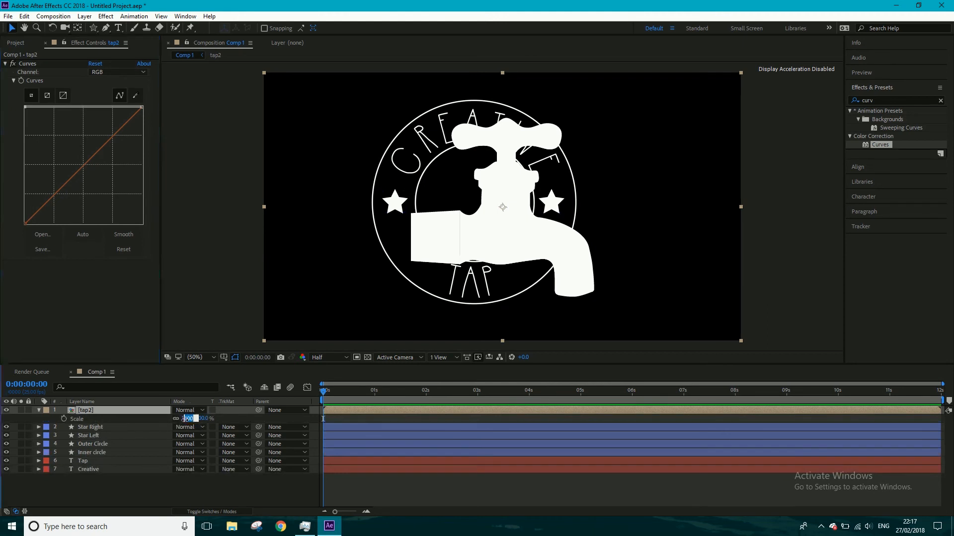
text(3)
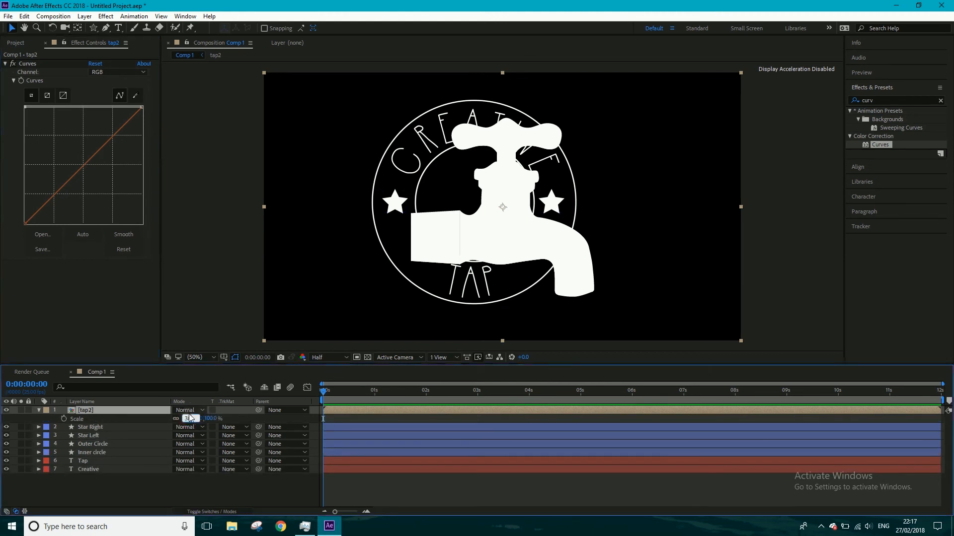
text(8)
key(Return)
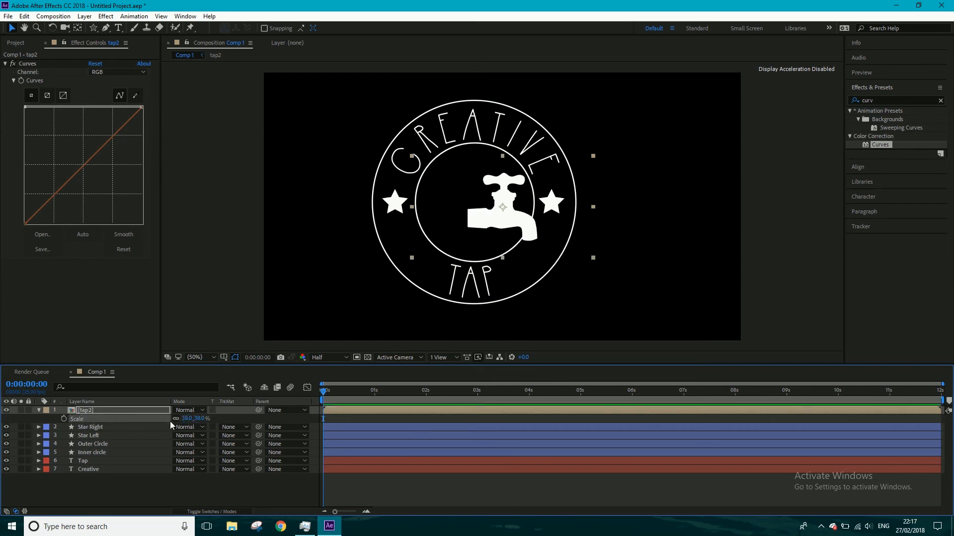
click(503, 220)
drag(487, 222, 475, 219)
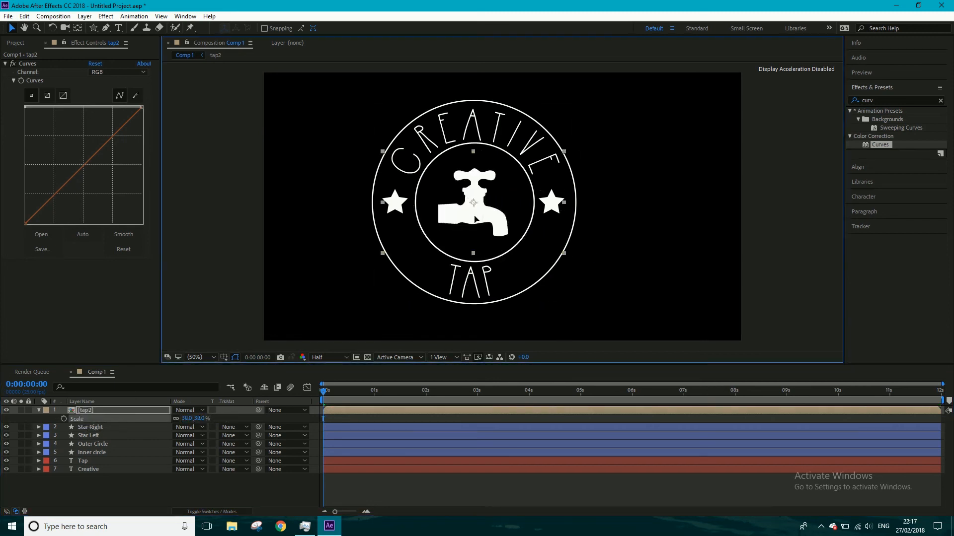
- Reduce the tap2 layer's scale to 35% and nudge the tap slightly upward inside the inner circle
click(187, 420)
text(35)
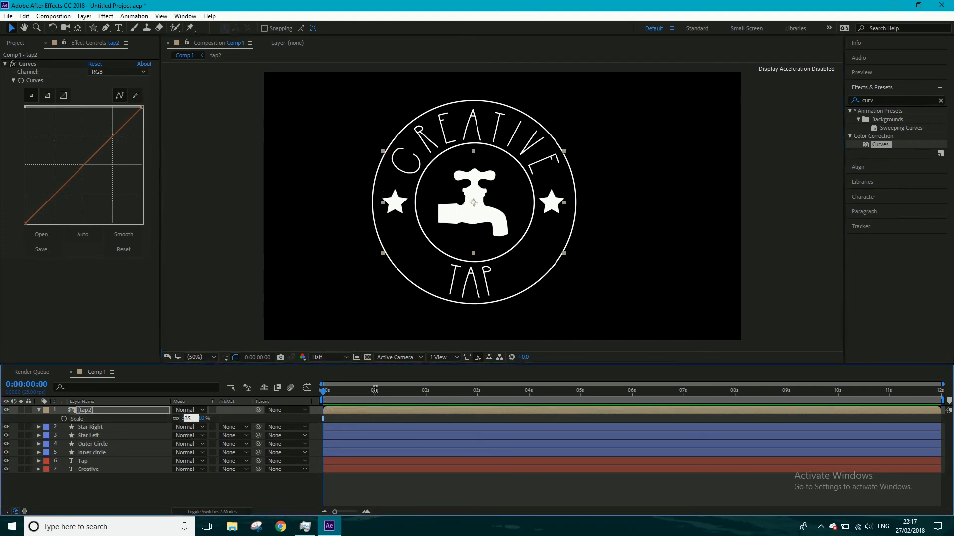
key(Return)
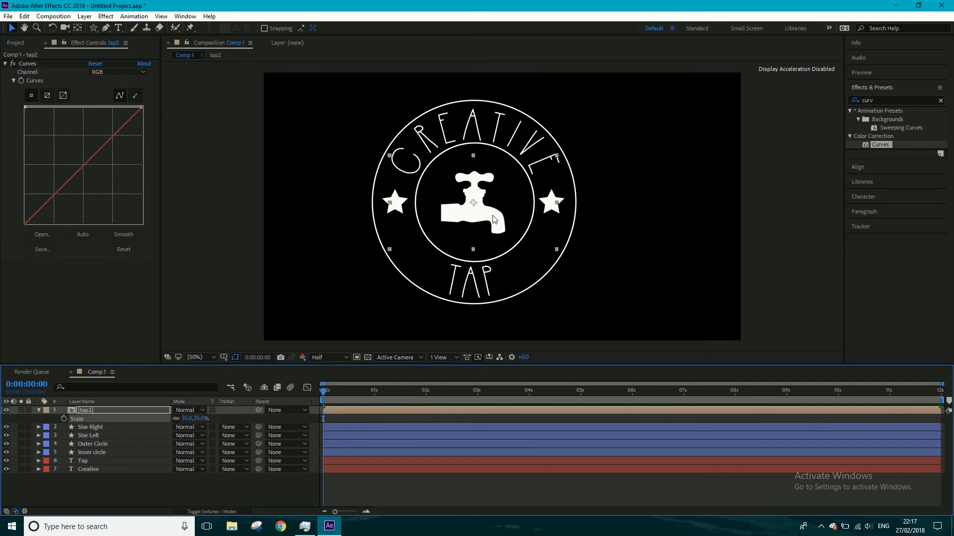
click(491, 218)
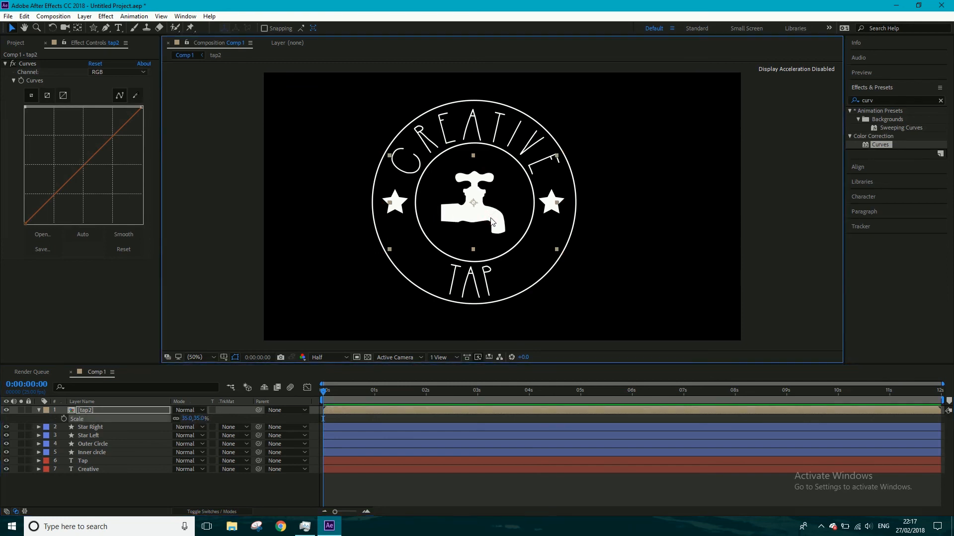
drag(490, 216, 491, 216)
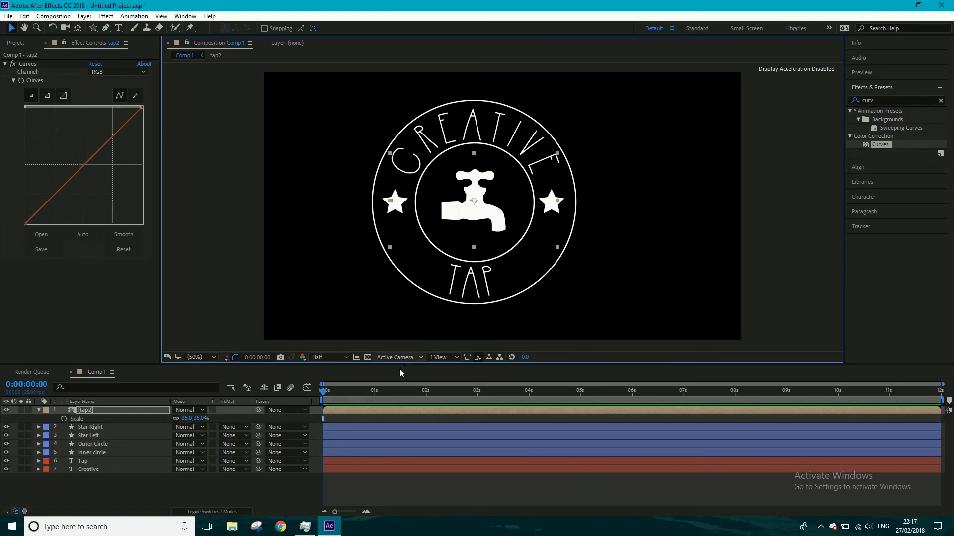
- Rename the Comp 1 composition as Hipster Logo
click(16, 43)
right_click(32, 130)
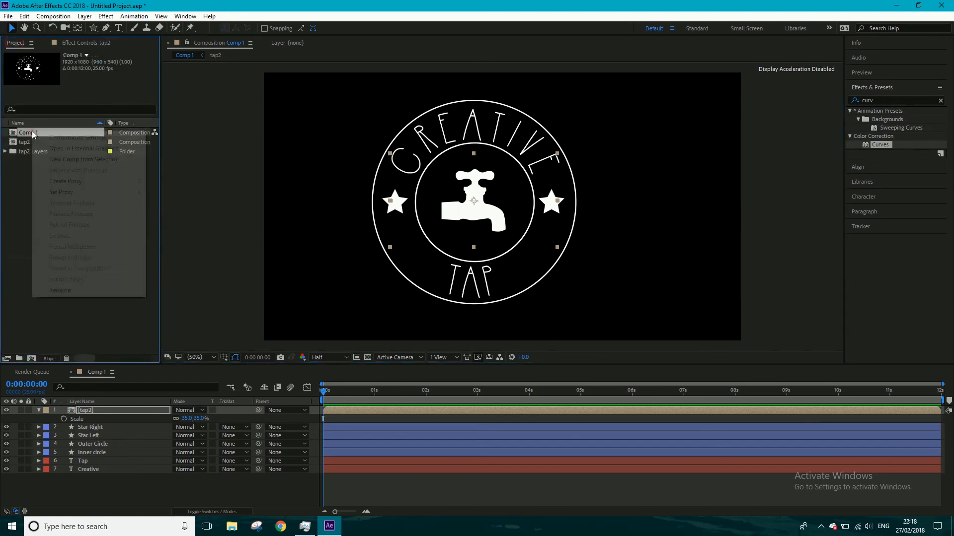
click(67, 290)
text(Hipster Logo)
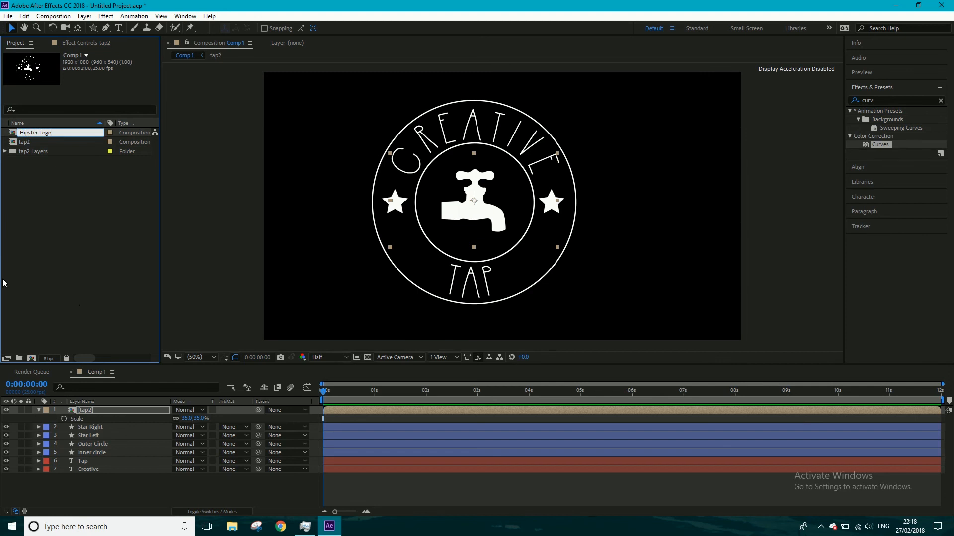
key(Return)
click(73, 210)
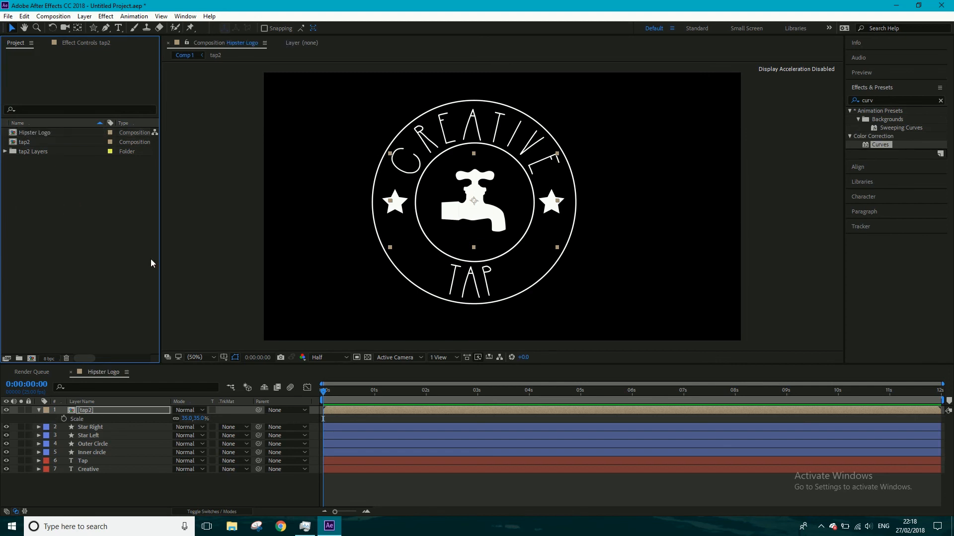
- Show the Title/Action Safe guides and move all seven logo layers together to the centre of the frame
shift+click(94, 470)
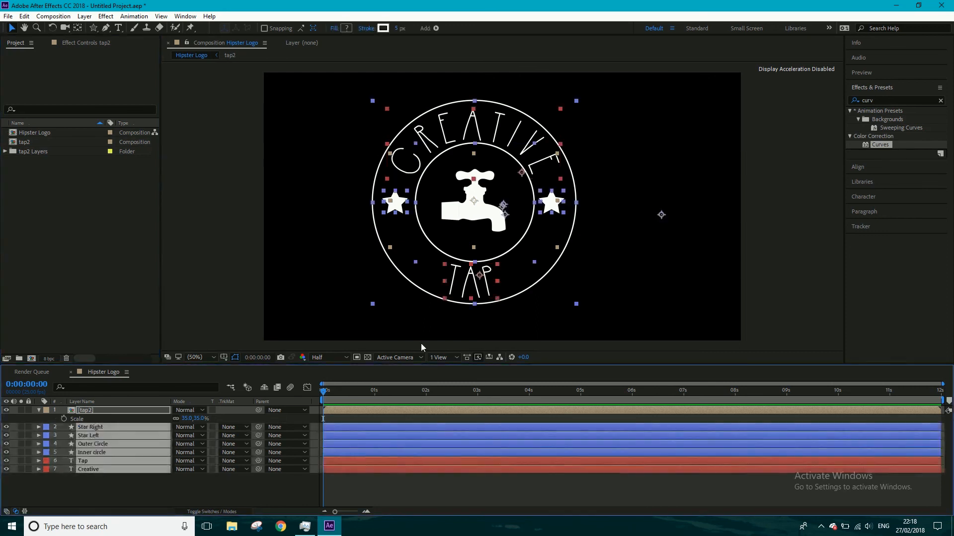
click(224, 359)
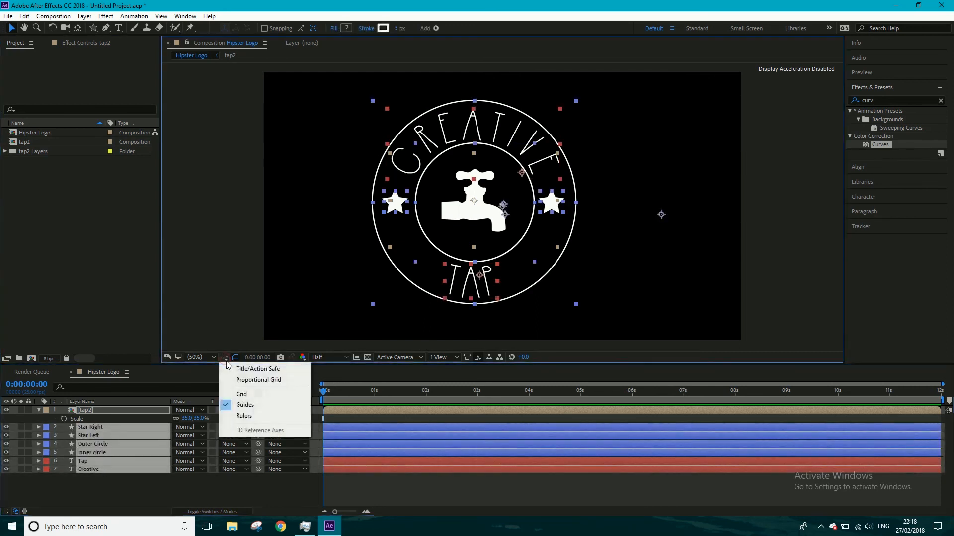
click(231, 368)
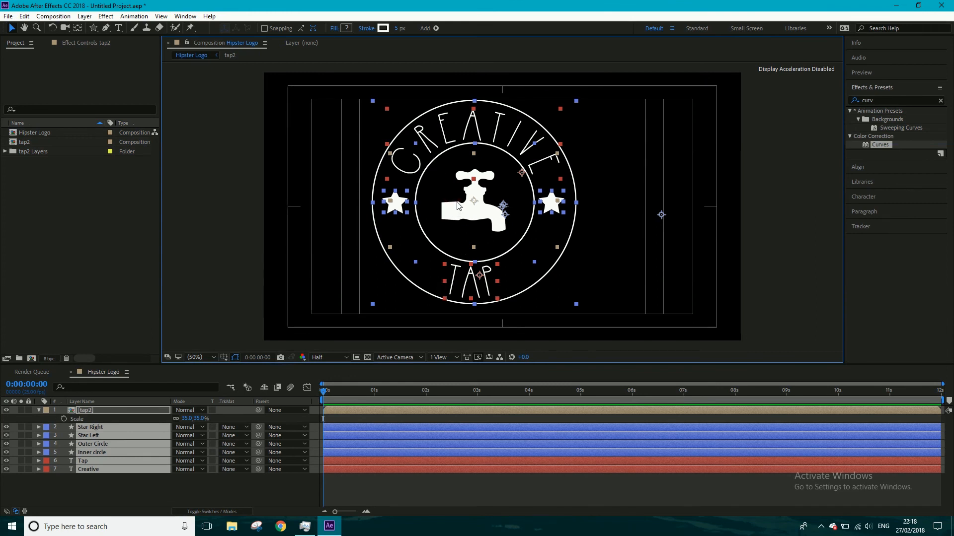
drag(466, 207, 485, 206)
drag(483, 202, 477, 204)
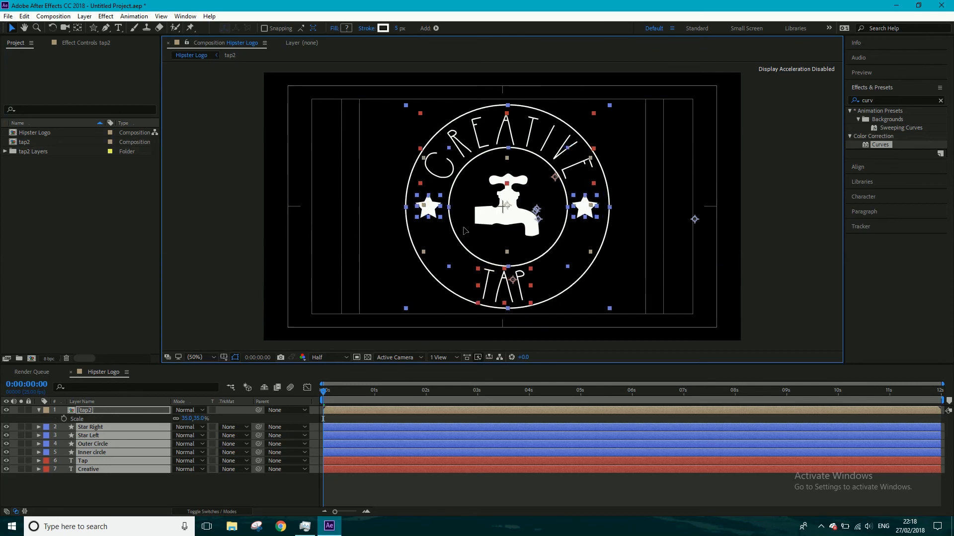
click(213, 269)
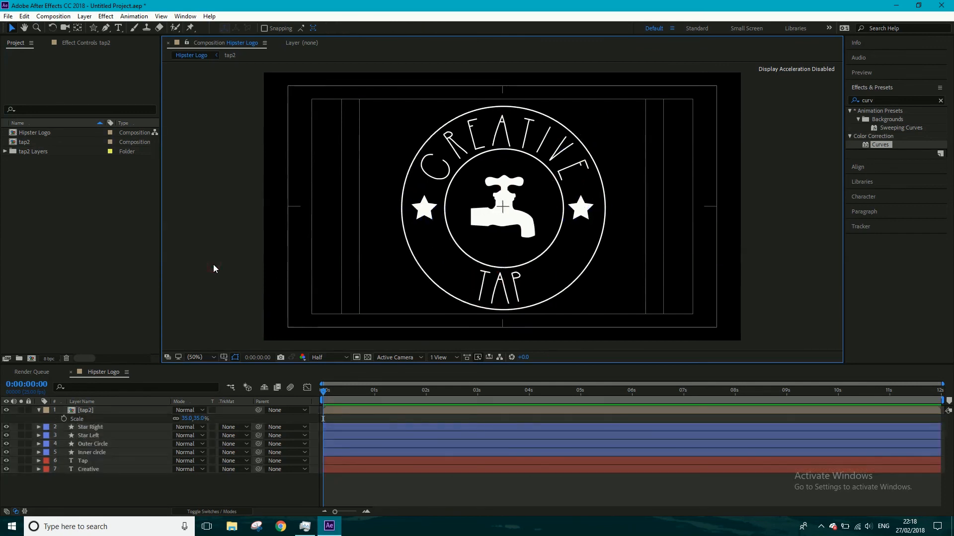